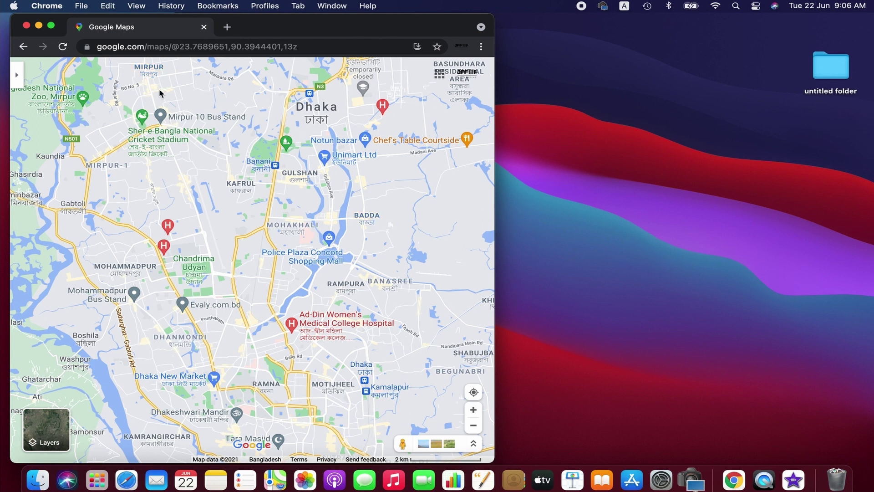
Step: Expand the Google Maps window to full screen and capture a screenshot of the whole Dhaka map area
click(51, 25)
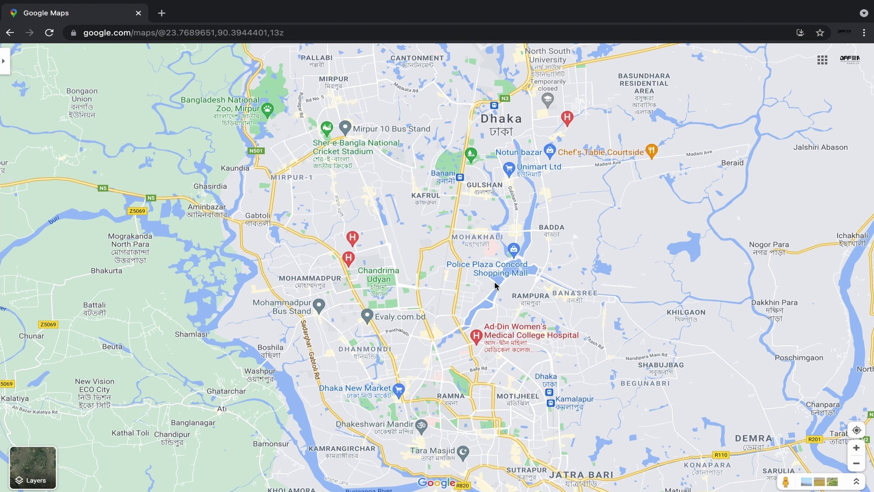
mouse_move(522, 271)
key(Print)
drag(2, 44, 867, 487)
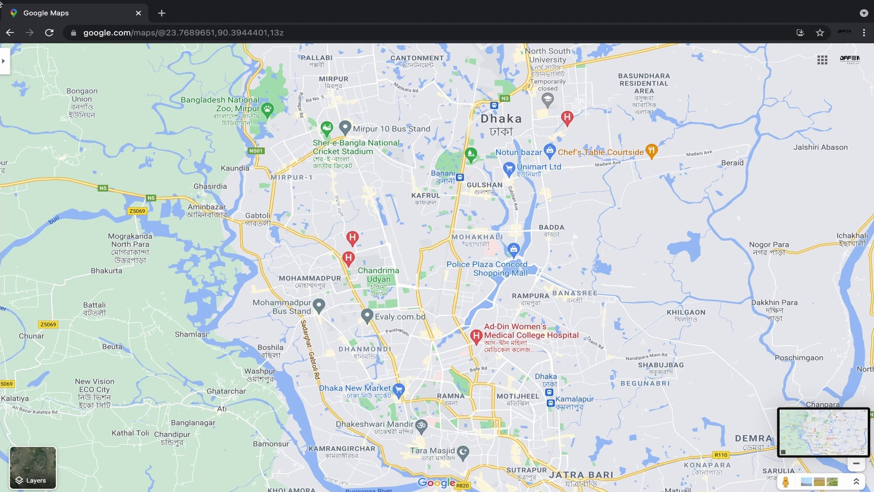
Step: Close the map's browser window and place the screenshot file on the desktop near the untitled folder
mouse_move(4, 25)
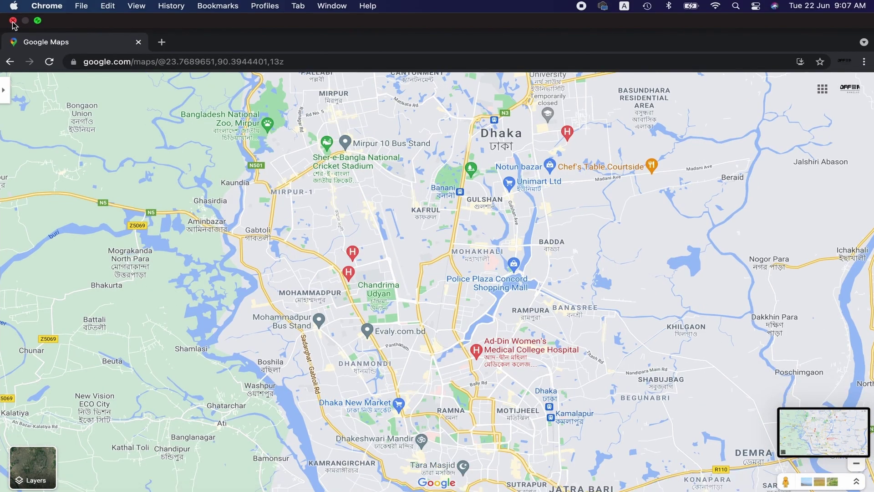
click(12, 20)
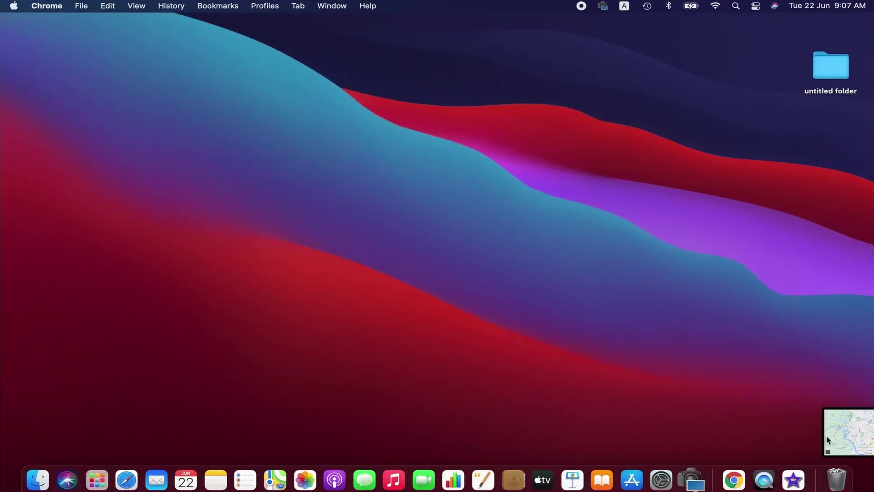
drag(840, 201, 755, 192)
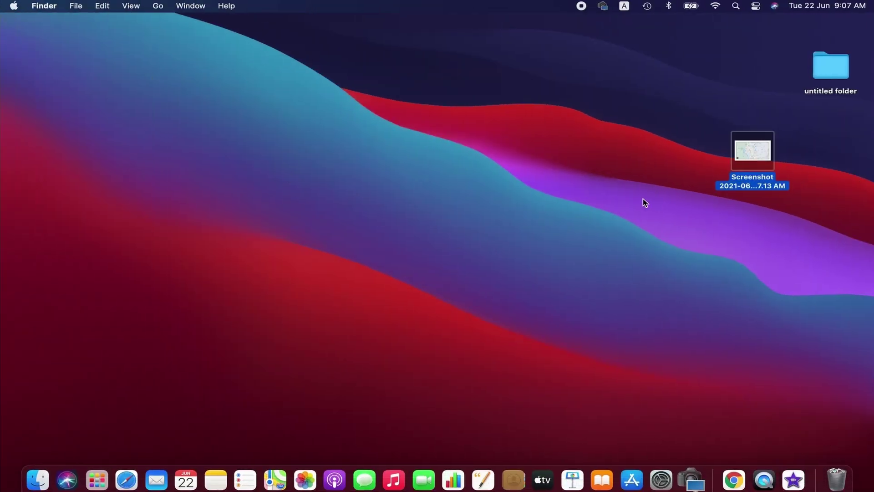
Step: Switch to Keynote, create a Basic Black presentation and delete all placeholder text boxes from the first slide
click(571, 480)
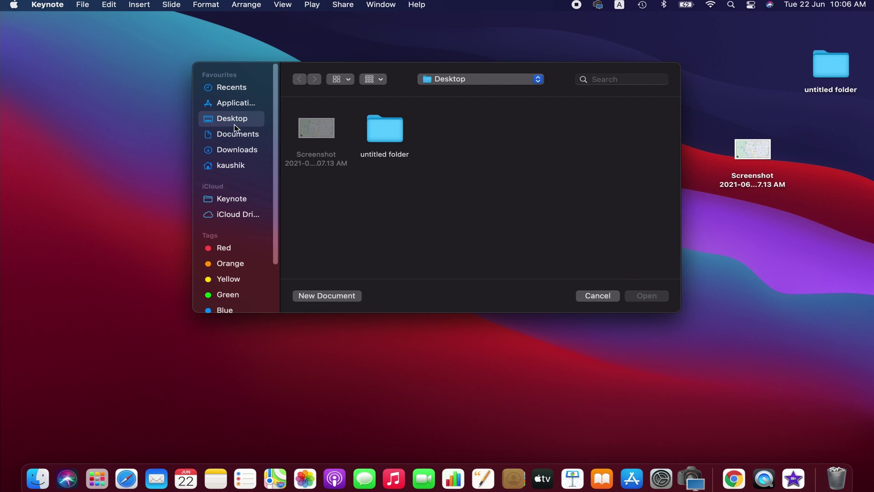
click(333, 295)
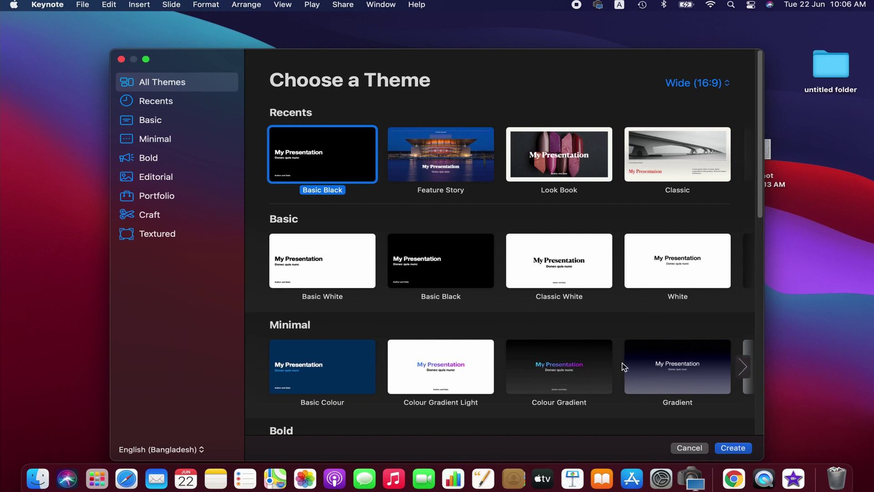
double_click(359, 179)
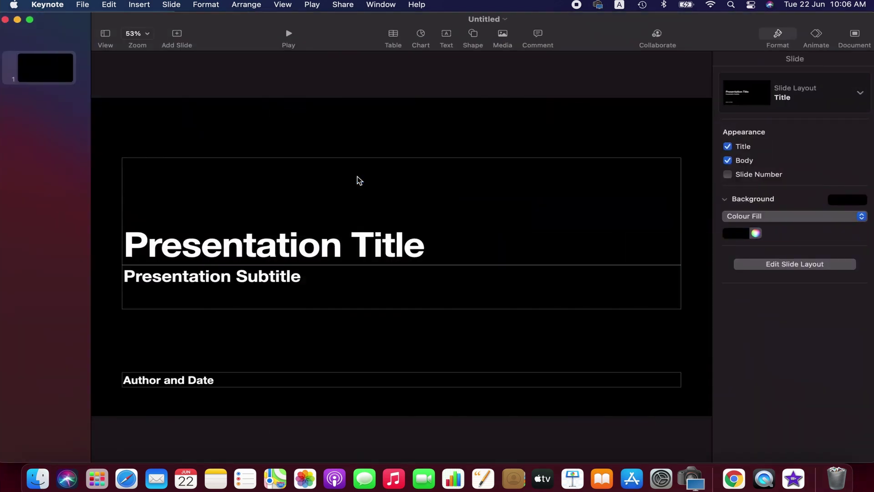
key(super+a)
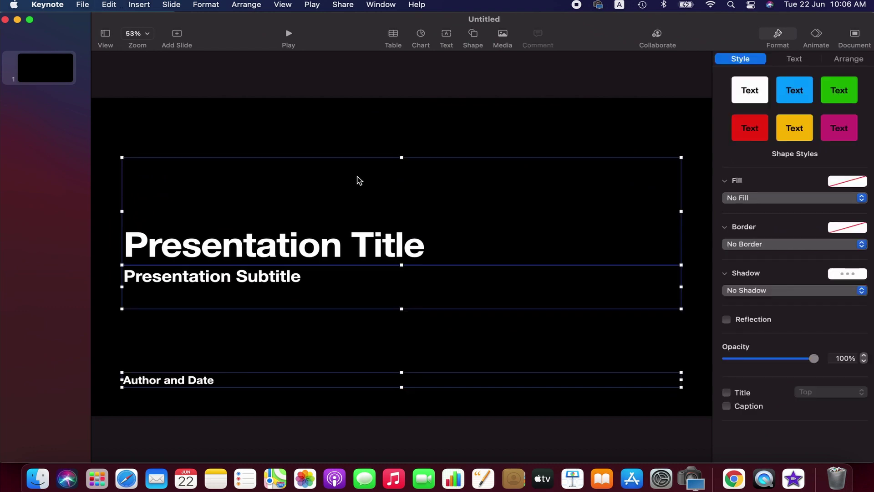
key(Delete)
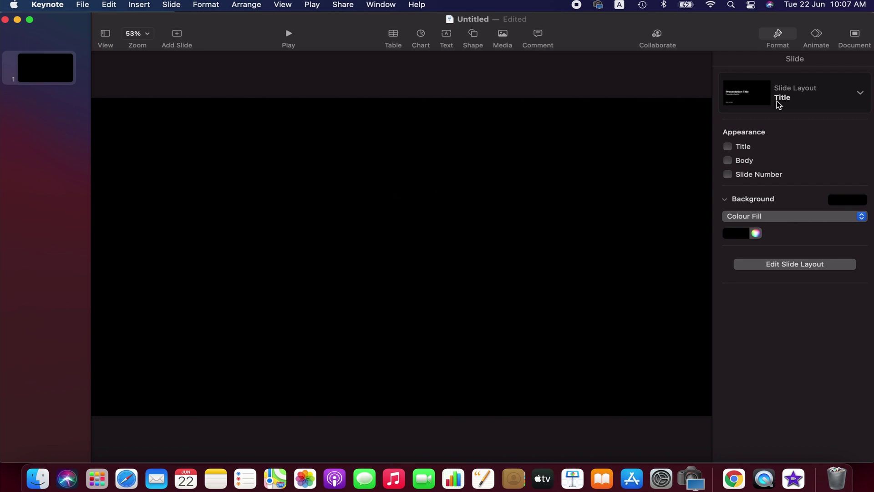
Step: Keep the presentation type Normal and confirm a custom slide size of 1920 by 1080 pts
click(855, 35)
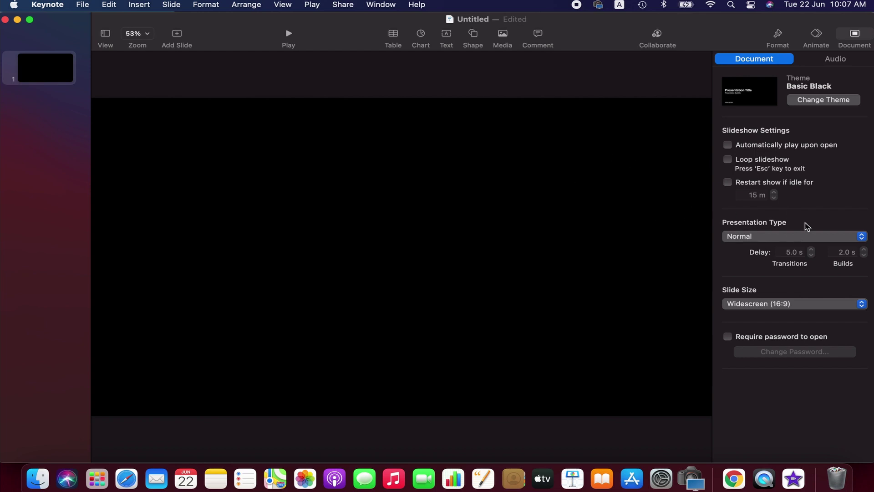
click(807, 235)
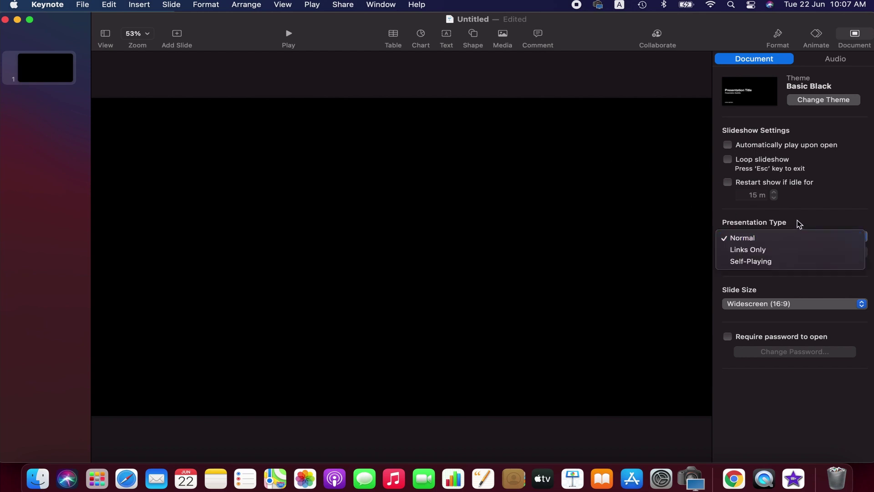
click(796, 221)
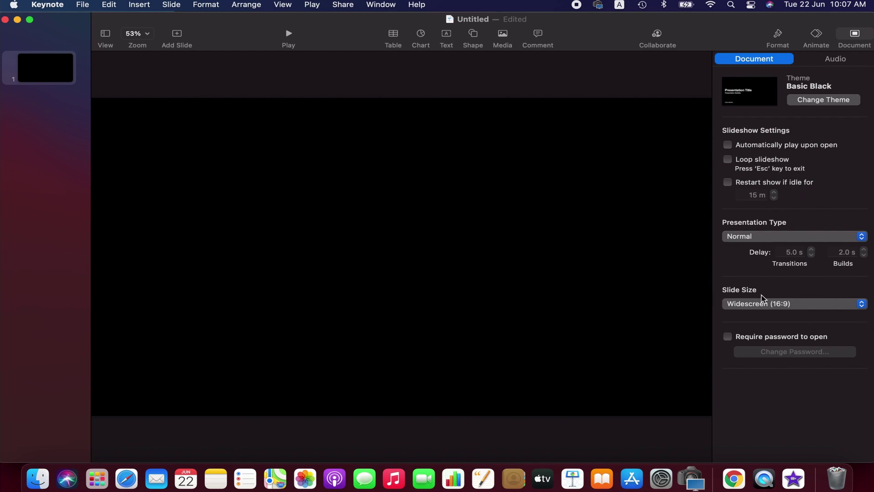
click(849, 304)
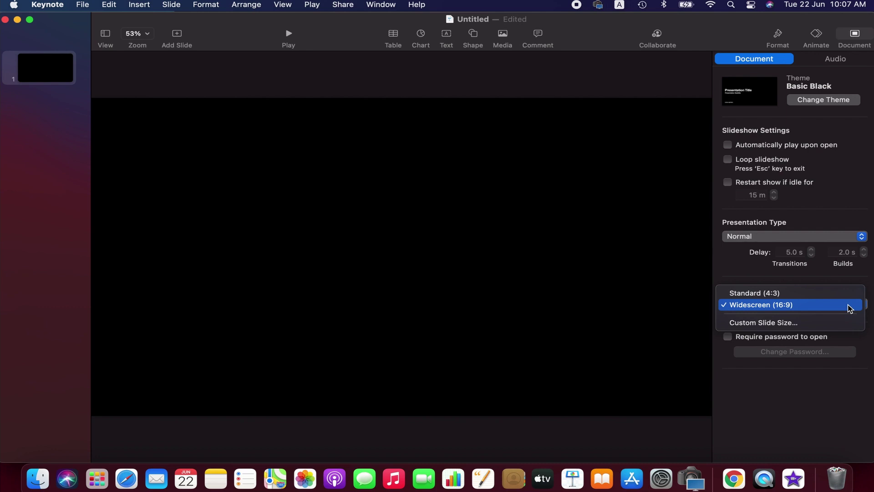
click(799, 322)
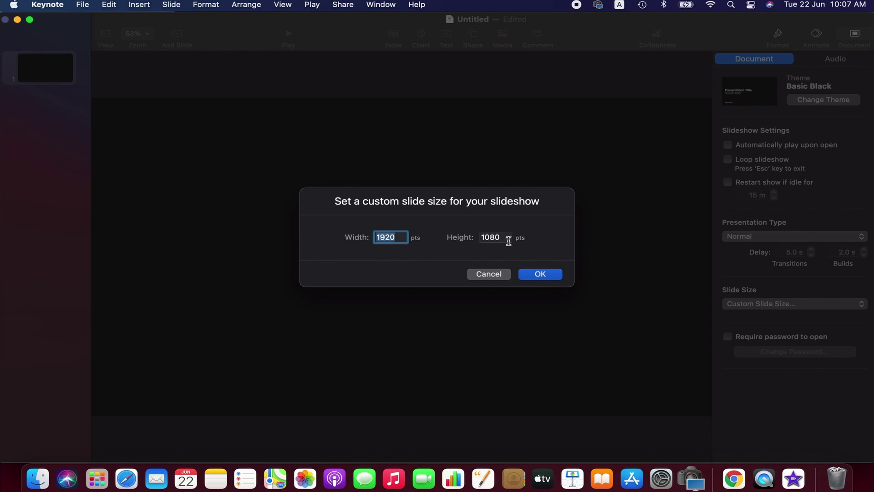
click(540, 274)
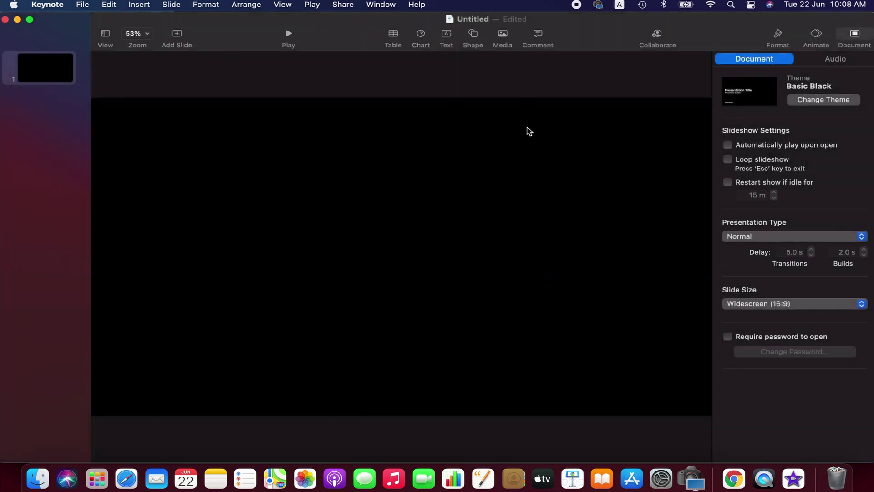
Step: Insert the map screenshot from the Desktop folder onto the slide
click(503, 34)
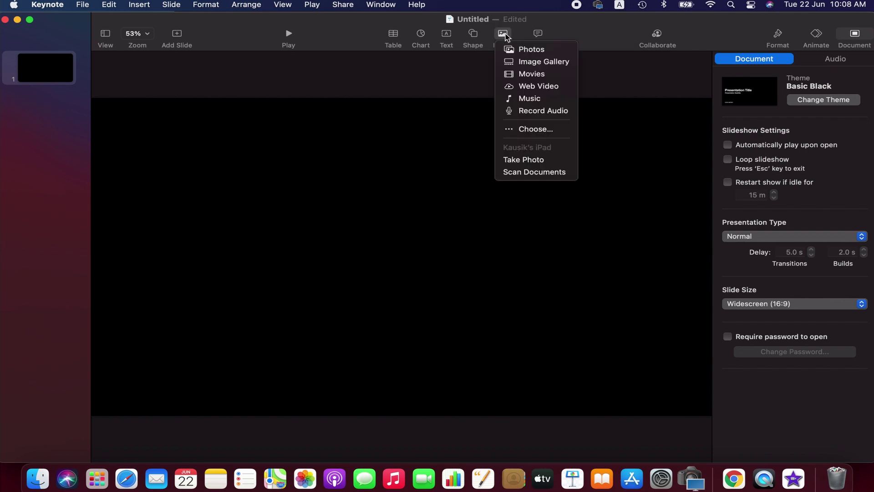
click(545, 130)
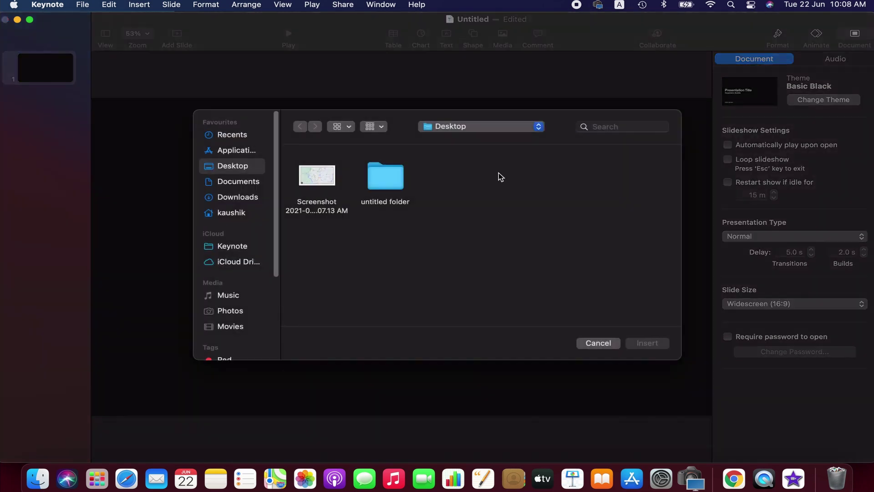
click(322, 177)
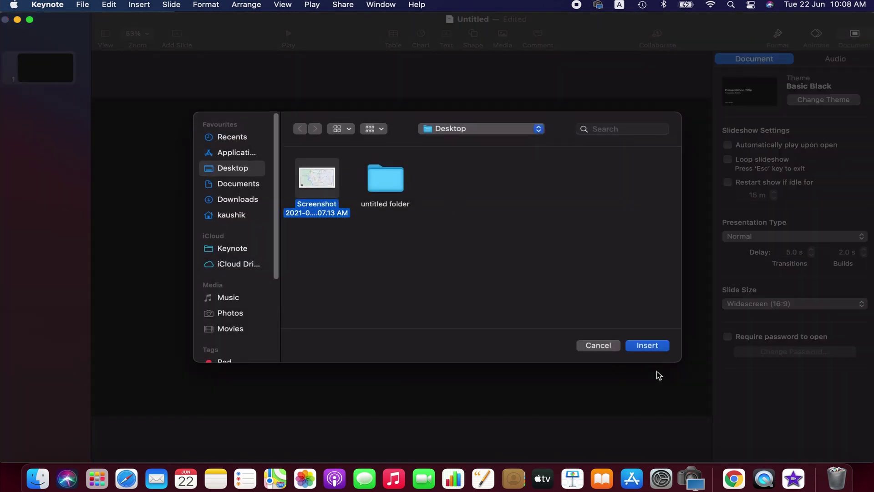
click(651, 346)
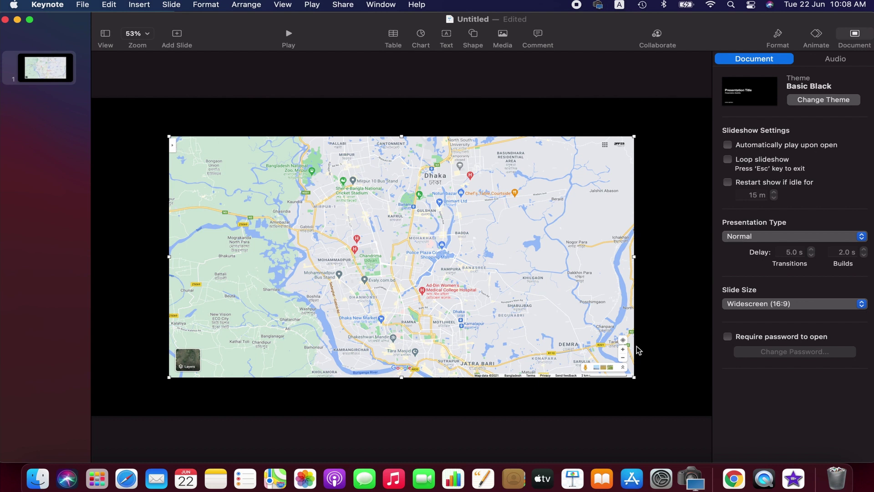
Step: Stretch the map image out to the slide's edges so that it covers the whole slide
click(148, 34)
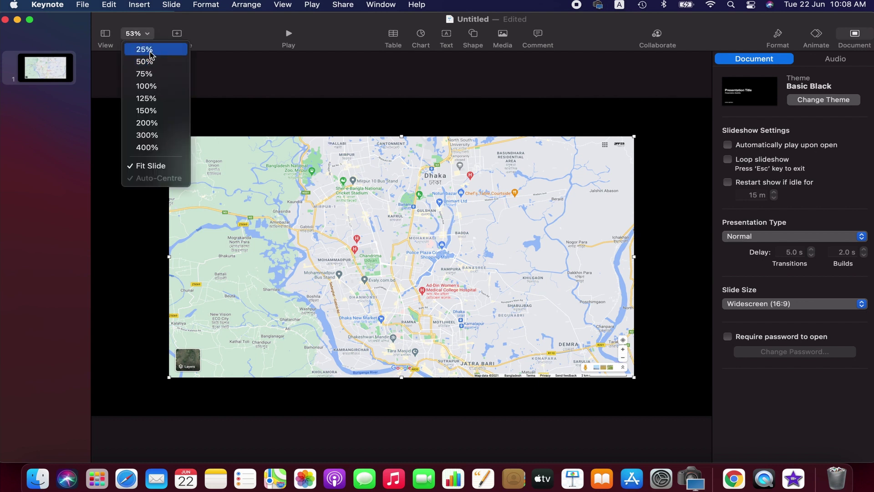
click(146, 50)
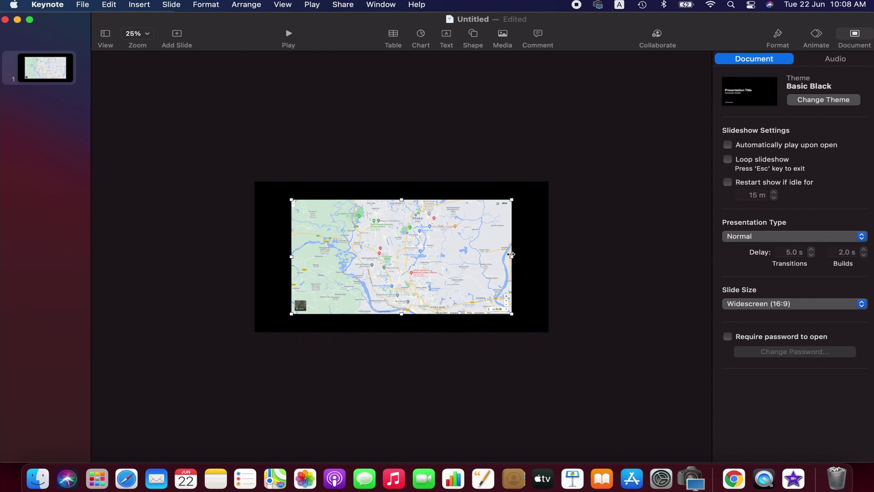
drag(512, 257, 549, 254)
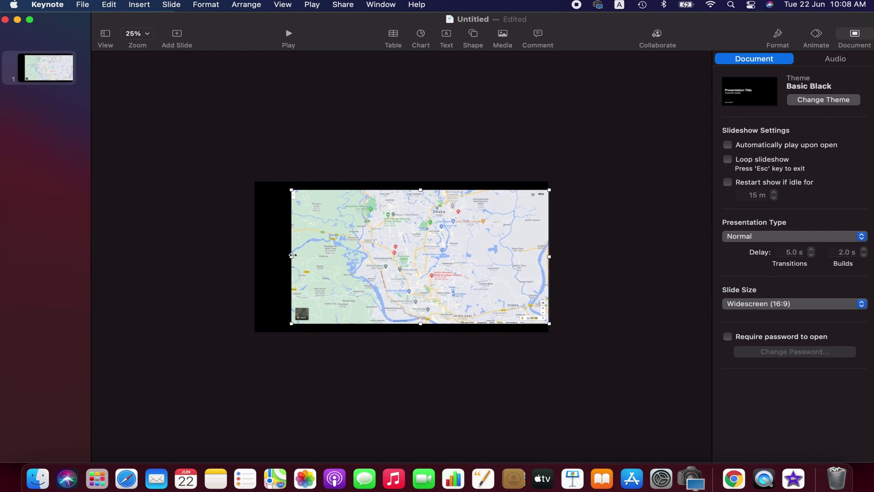
drag(291, 257, 255, 257)
drag(400, 181, 402, 181)
drag(402, 332, 402, 330)
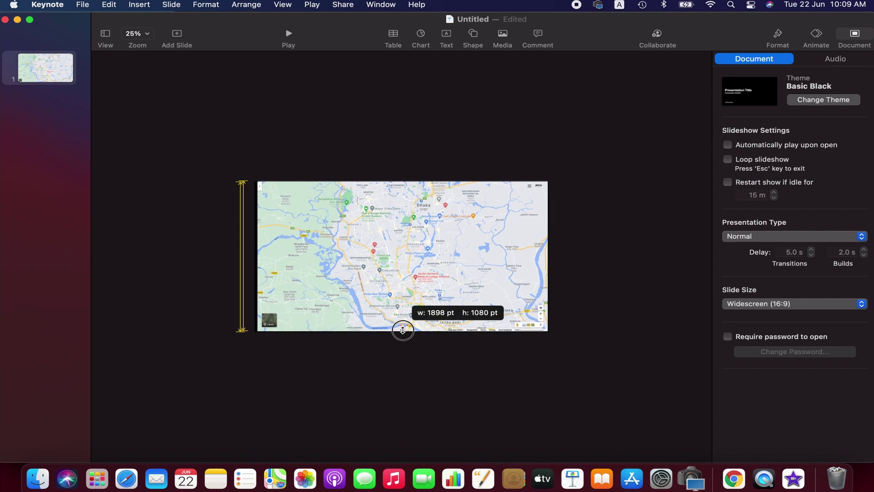
drag(402, 330, 402, 330)
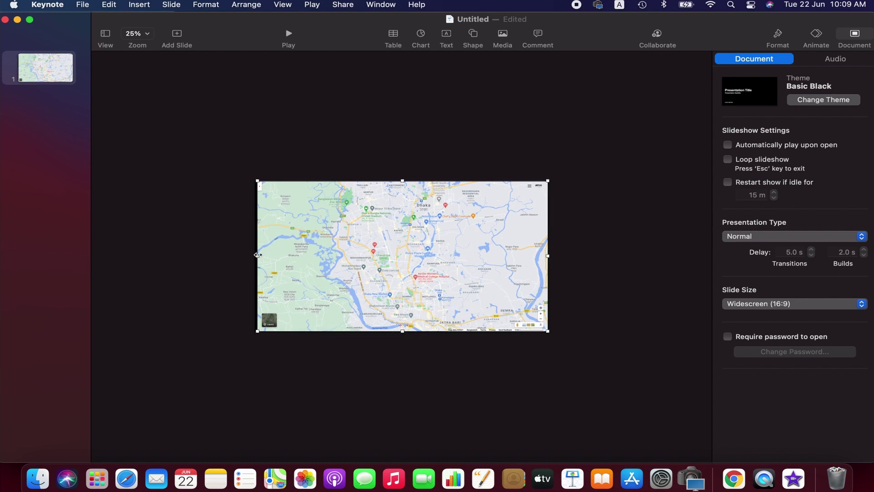
drag(256, 255, 254, 256)
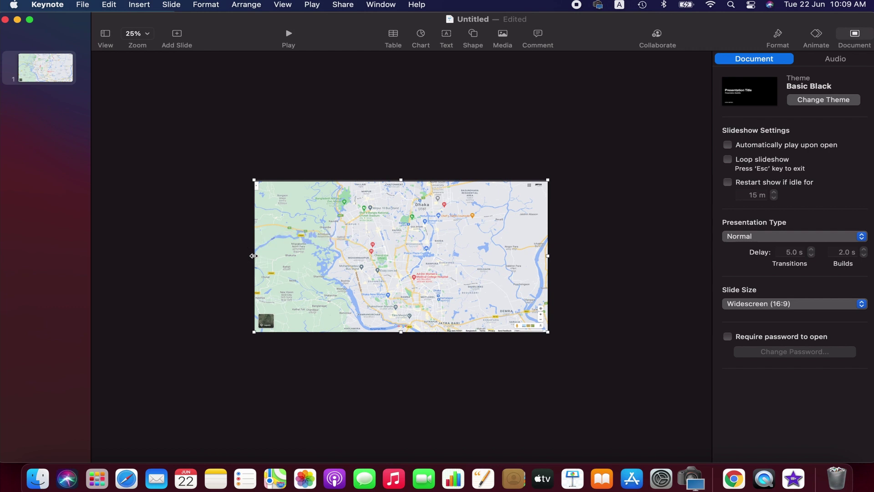
drag(549, 333, 550, 331)
drag(549, 256, 549, 256)
Step: Turn off Auto-Centre for the canvas and set the slide zoom to 75%
click(148, 34)
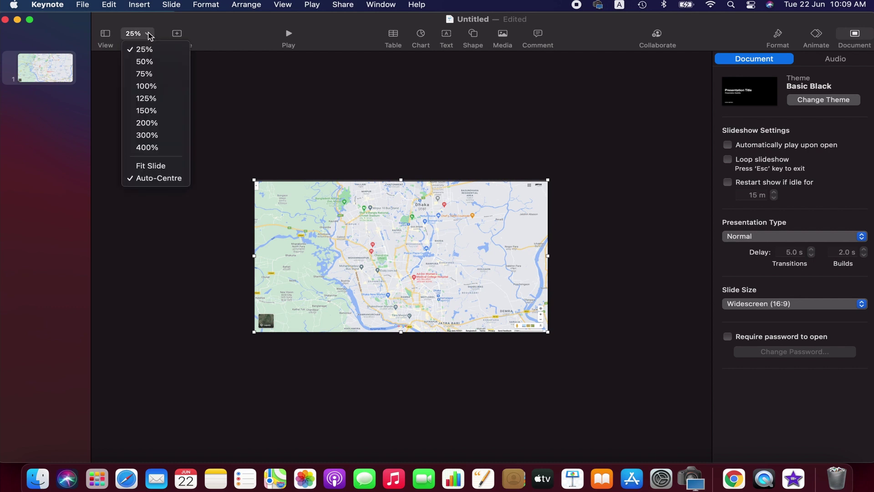
click(164, 178)
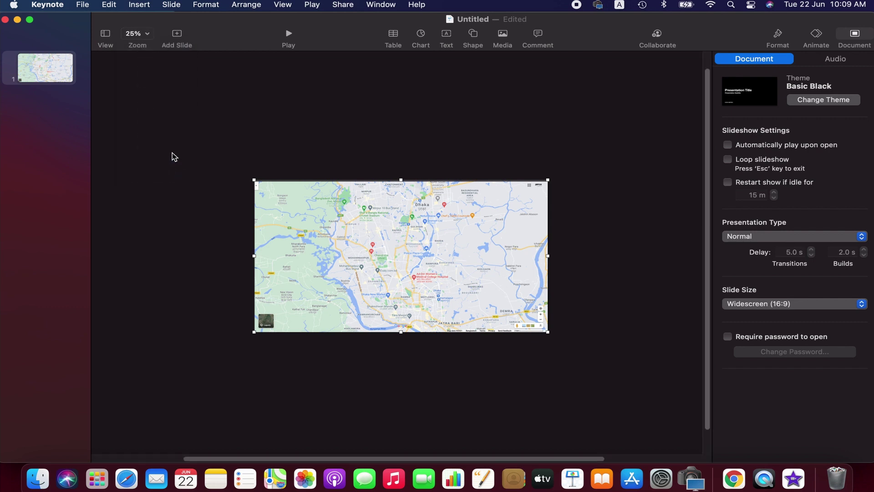
click(234, 113)
click(145, 35)
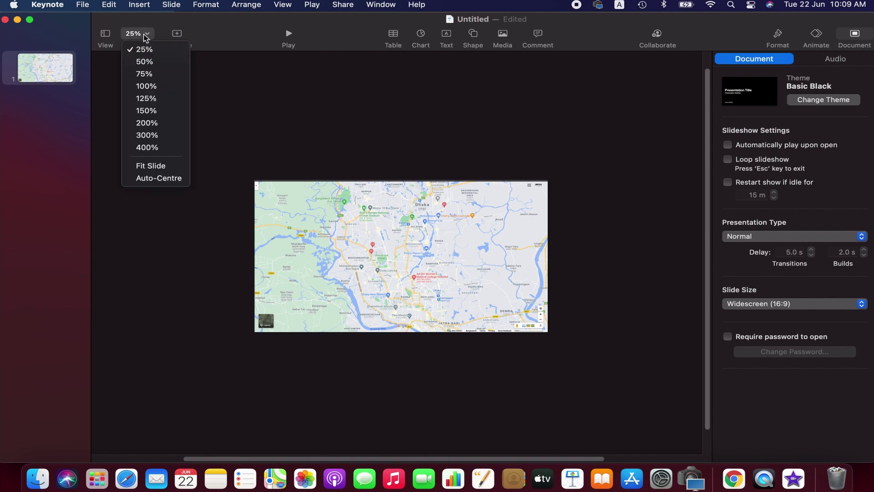
click(153, 75)
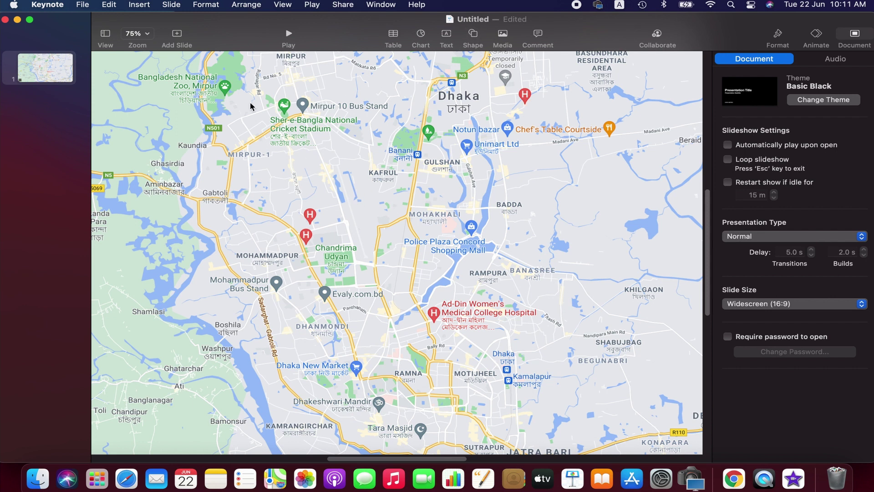
Step: Start a Pen tool path at Gabtoli and trace the yellow road southeast to just below Evaly.com.bd
click(473, 36)
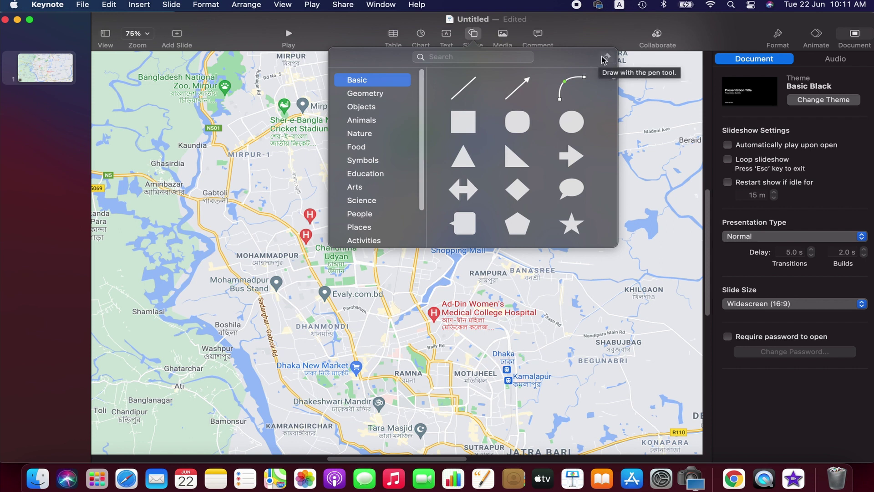
click(607, 59)
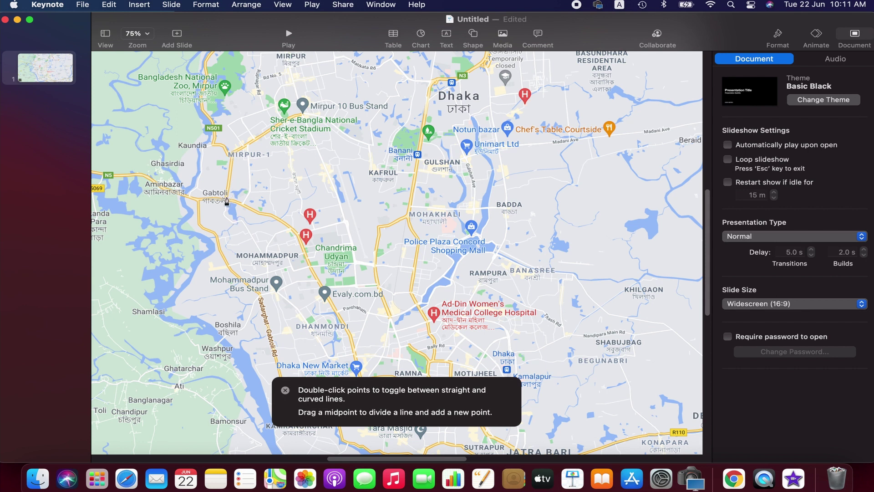
click(227, 199)
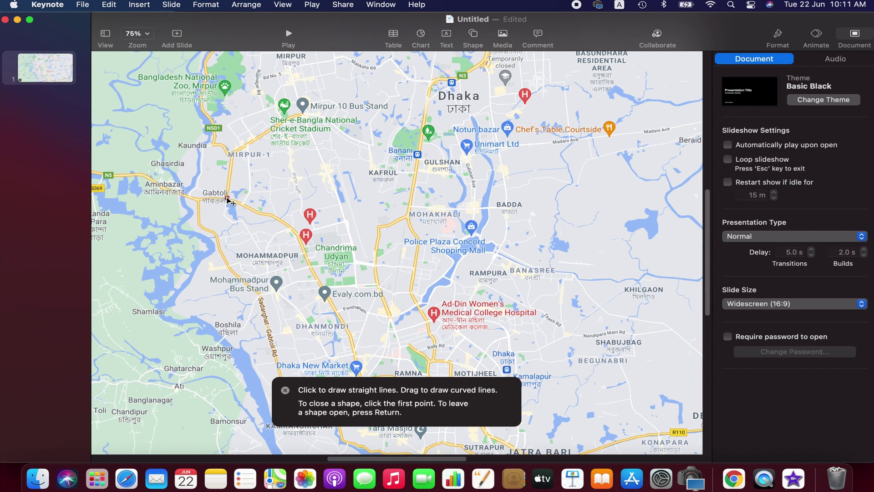
click(253, 210)
click(264, 215)
click(280, 219)
click(299, 236)
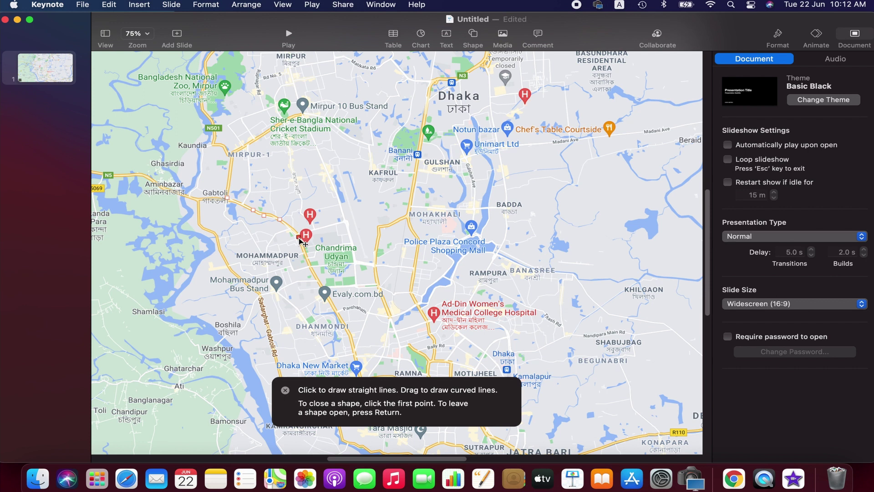
click(314, 273)
click(333, 302)
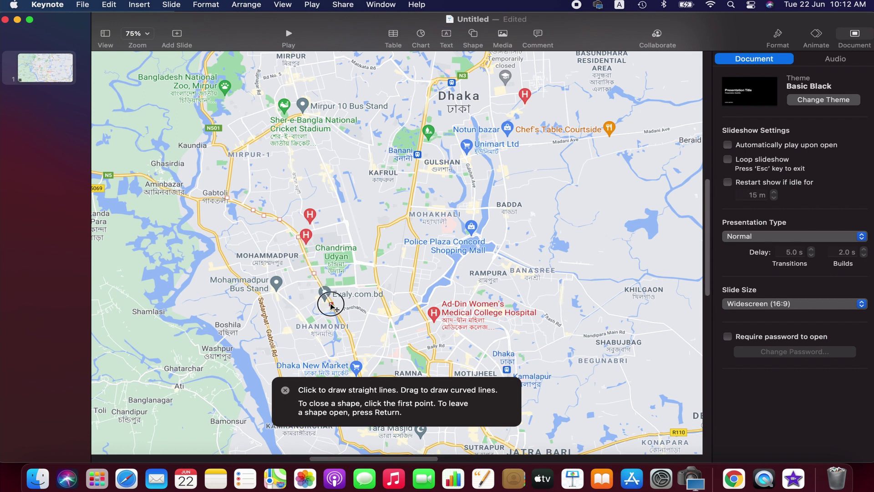
Step: Continue the path east along Panthapath, then up the yellow road to the junction at Mohakhali
click(361, 308)
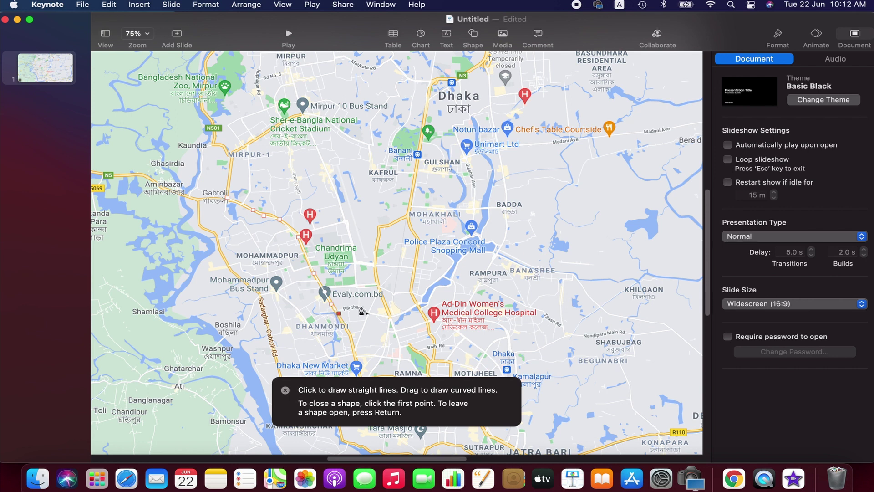
click(384, 315)
drag(387, 316, 391, 318)
click(376, 264)
click(382, 289)
click(381, 229)
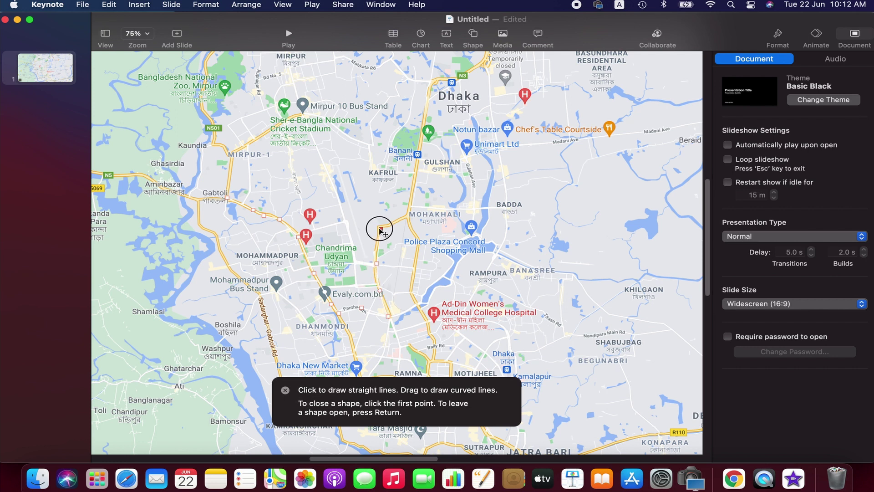
click(411, 214)
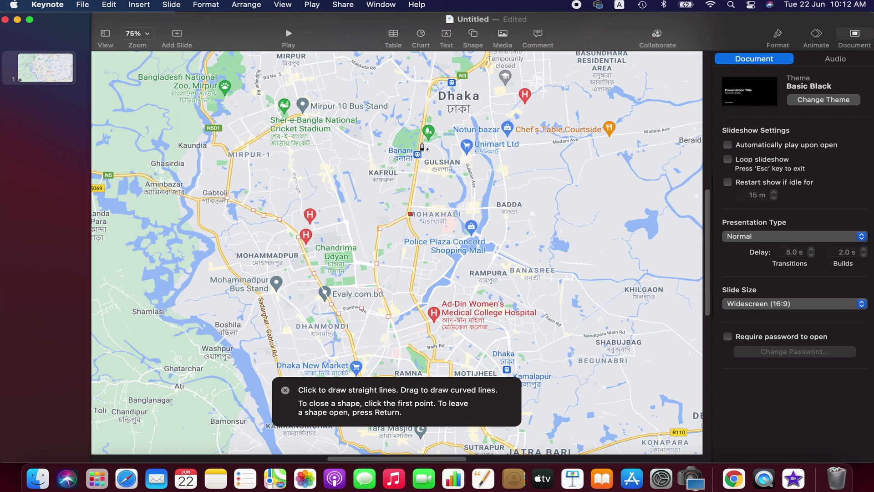
Step: Extend the path north past Banani to the N3 road beside the Dhaka label and finish it as an open line
click(420, 137)
click(421, 139)
click(409, 214)
click(428, 101)
click(431, 83)
click(431, 83)
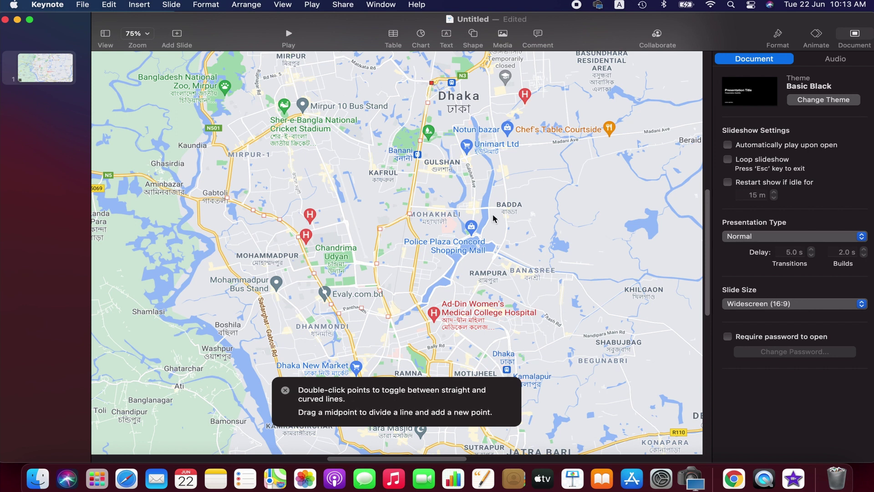
key(Return)
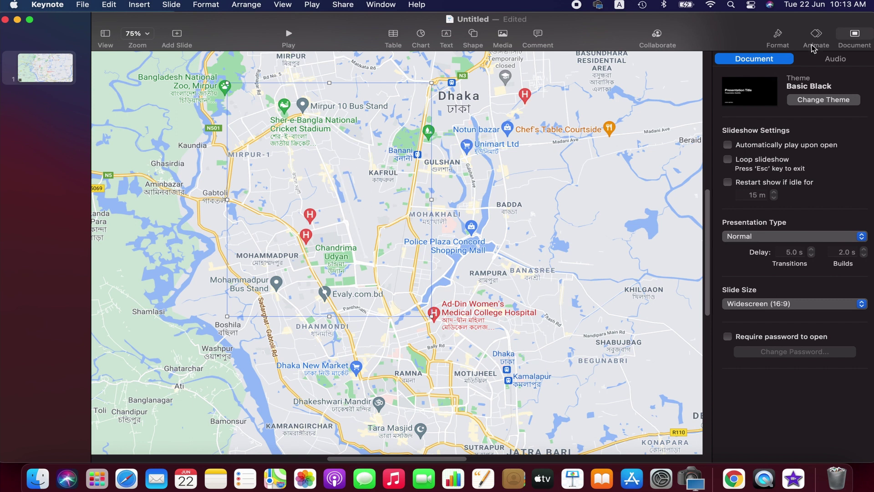
Step: Apply the dotted line style to the route path and set its stroke colour to red
click(779, 34)
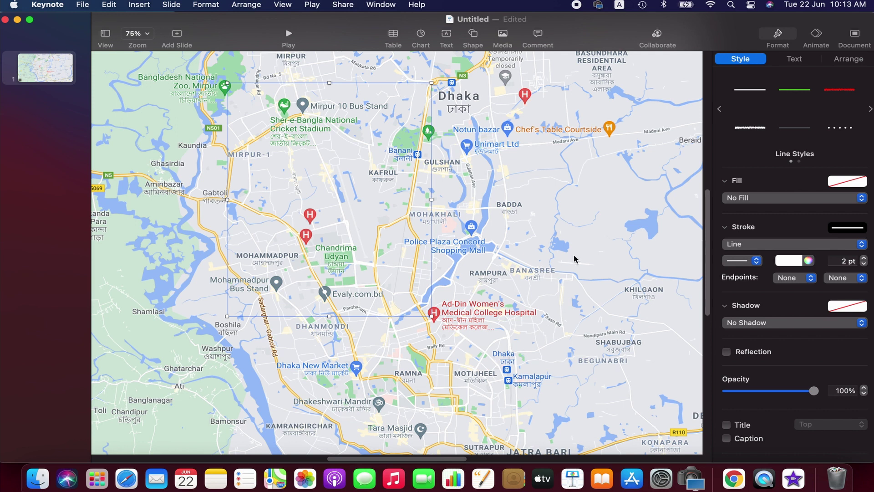
click(839, 128)
click(796, 261)
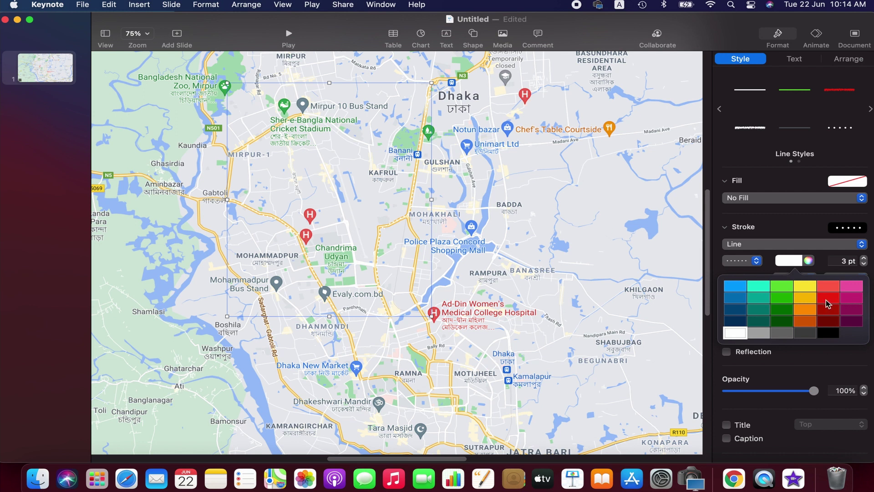
click(827, 304)
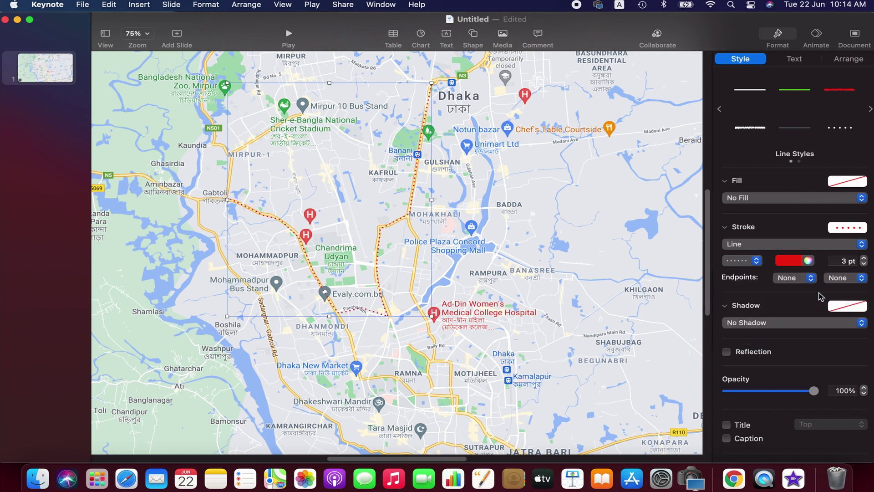
Step: Set the dotted route line's stroke width to 12 pt
click(865, 259)
click(864, 258)
click(865, 258)
click(865, 258)
click(865, 258)
click(865, 259)
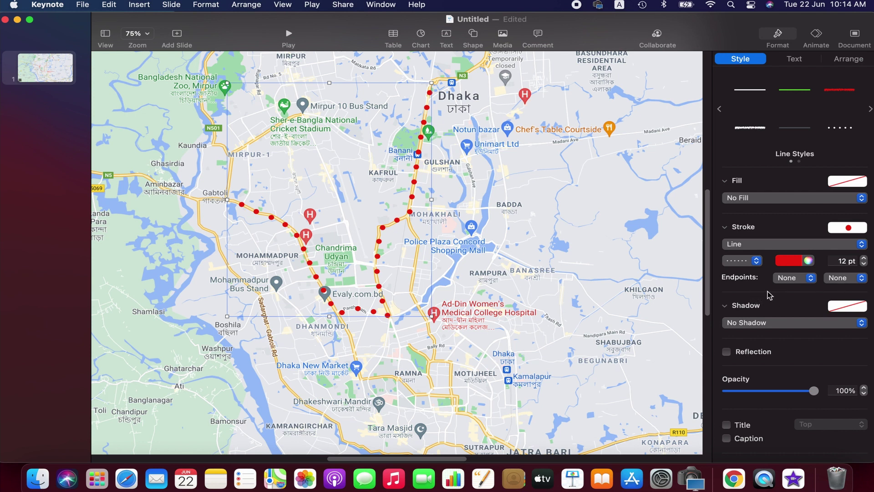
Step: Give the route line filled circle endpoints at both its start and its end
click(795, 278)
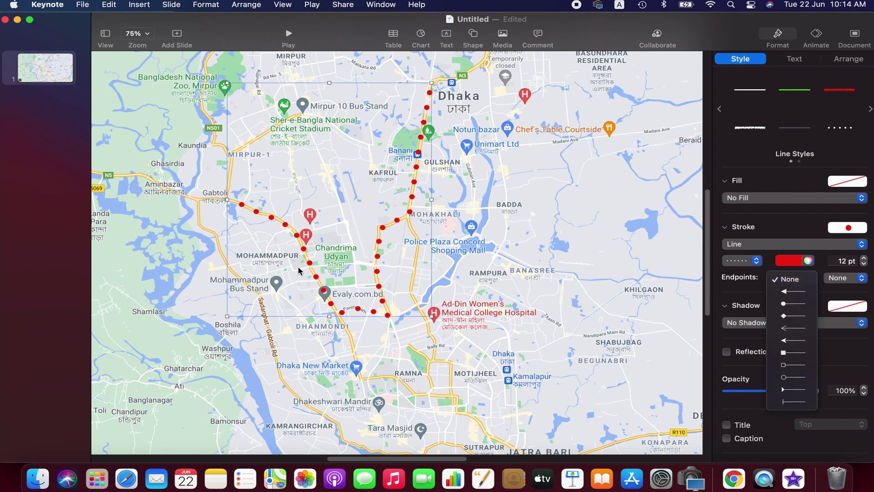
click(784, 305)
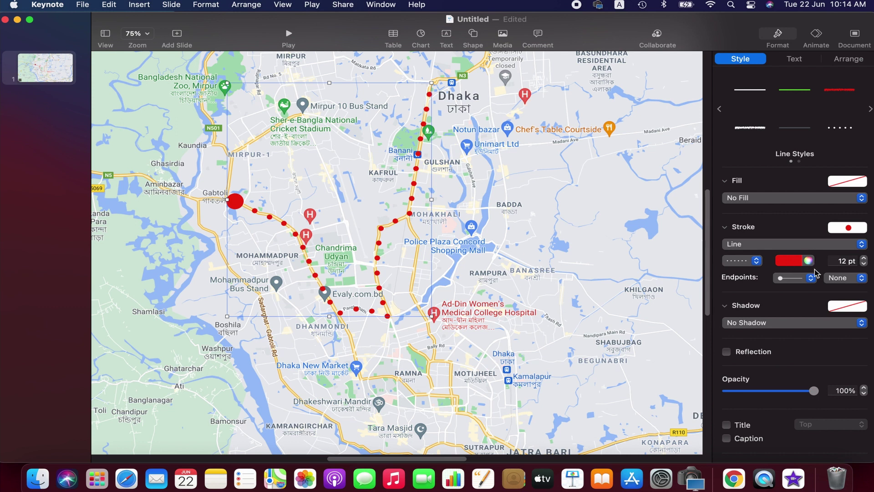
click(859, 278)
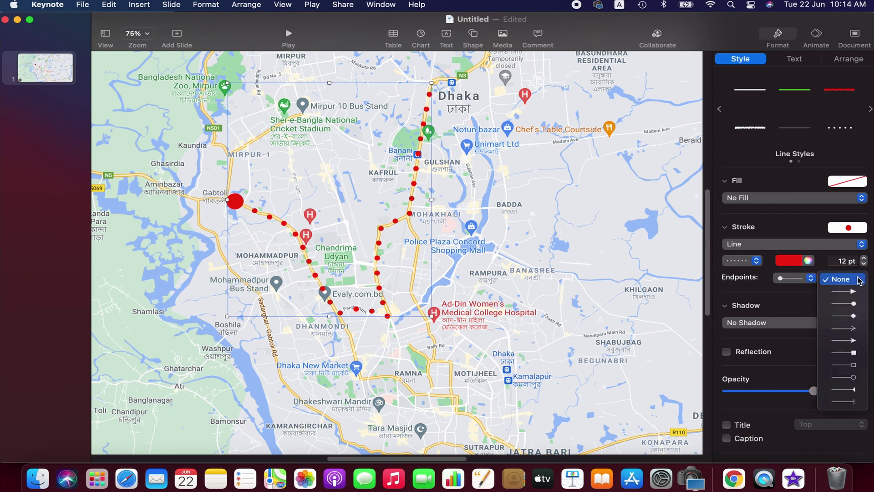
click(857, 305)
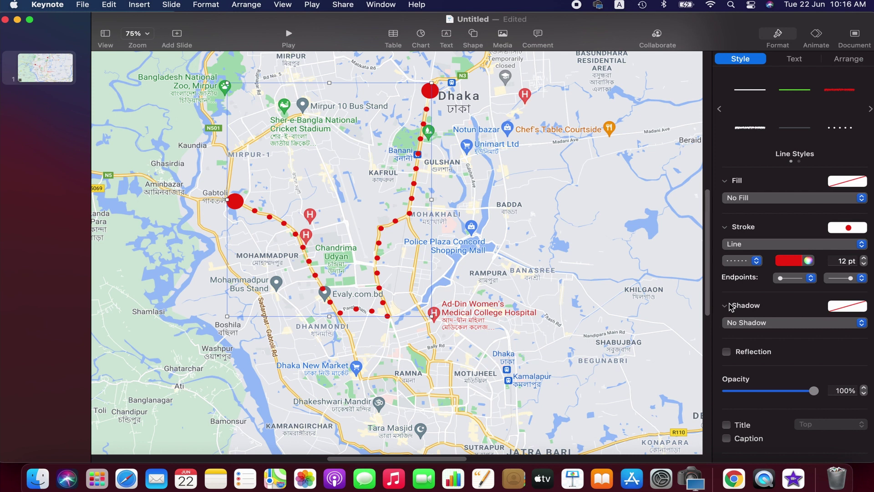
Step: Try a contact shadow on the route line
click(847, 305)
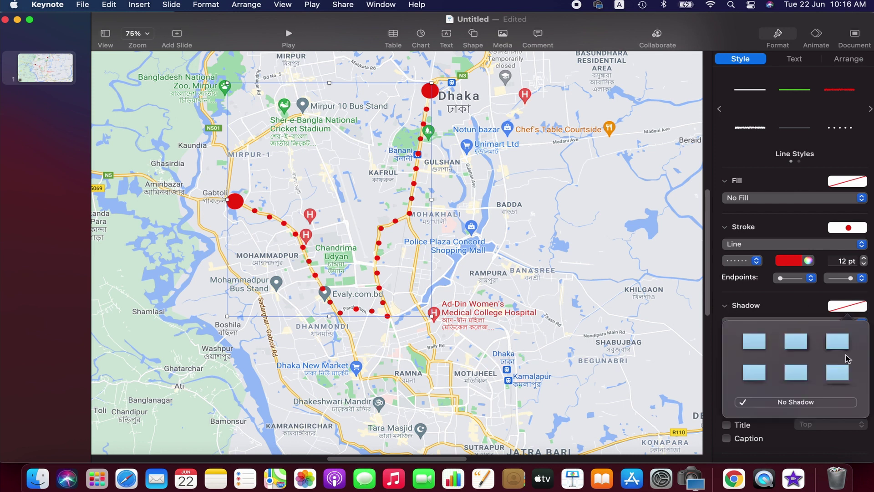
click(838, 372)
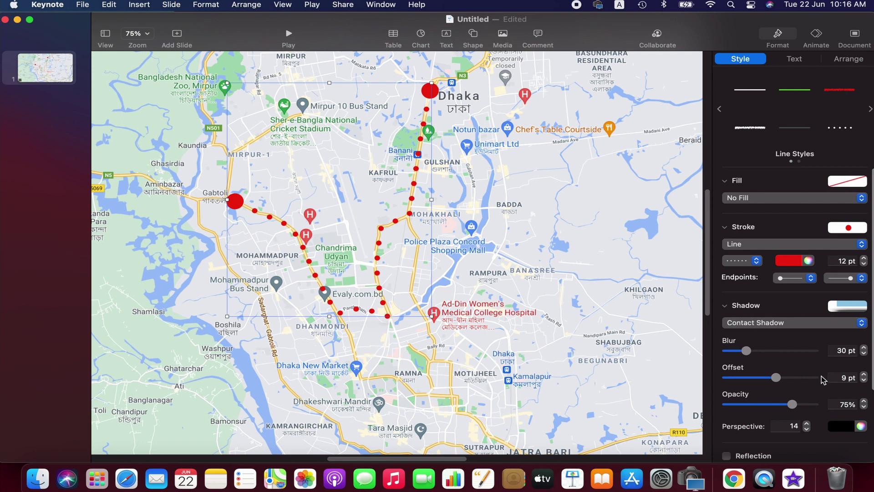
click(726, 306)
click(726, 306)
Step: Set the route line's shadow to Drop Shadow and deselect the line
click(839, 325)
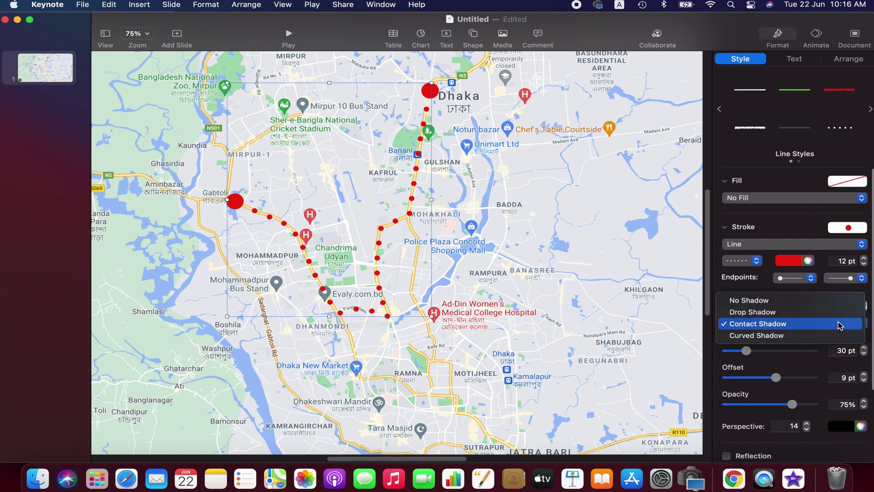
click(817, 312)
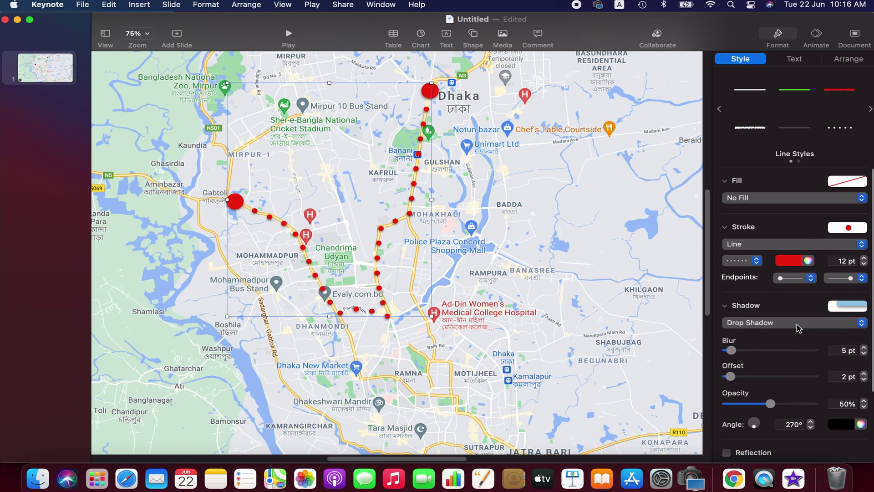
scroll(805, 313, down, 3)
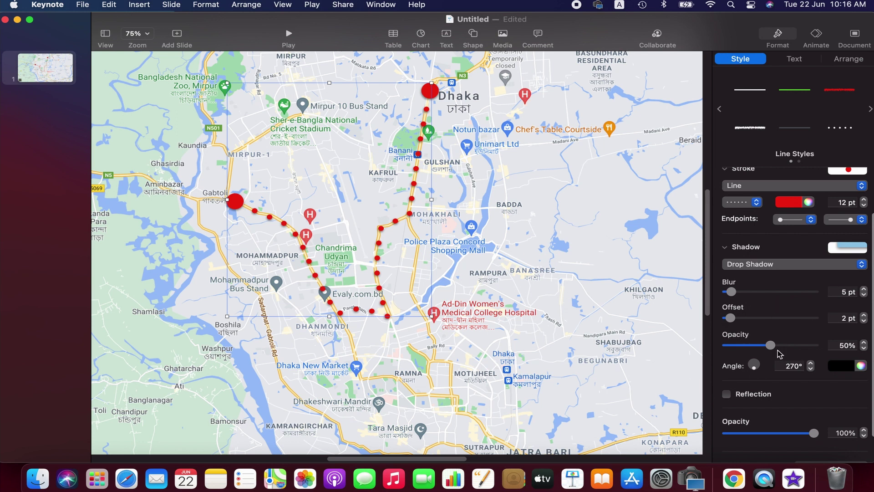
click(736, 169)
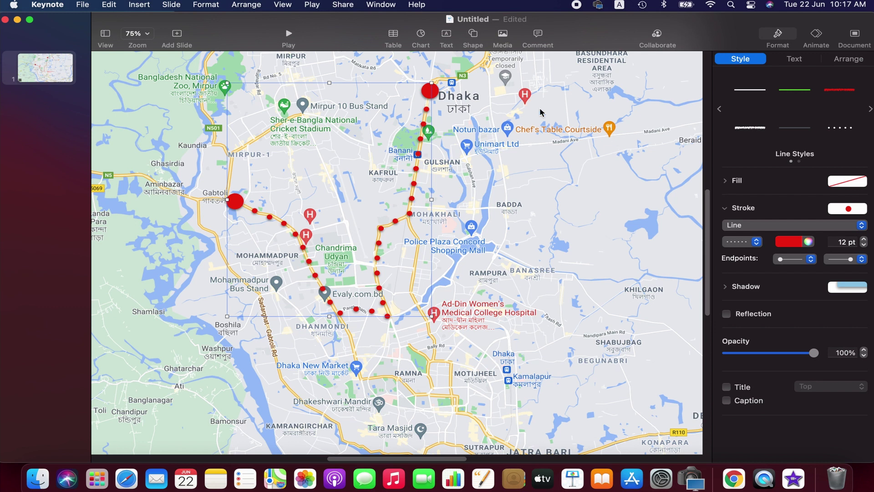
click(237, 214)
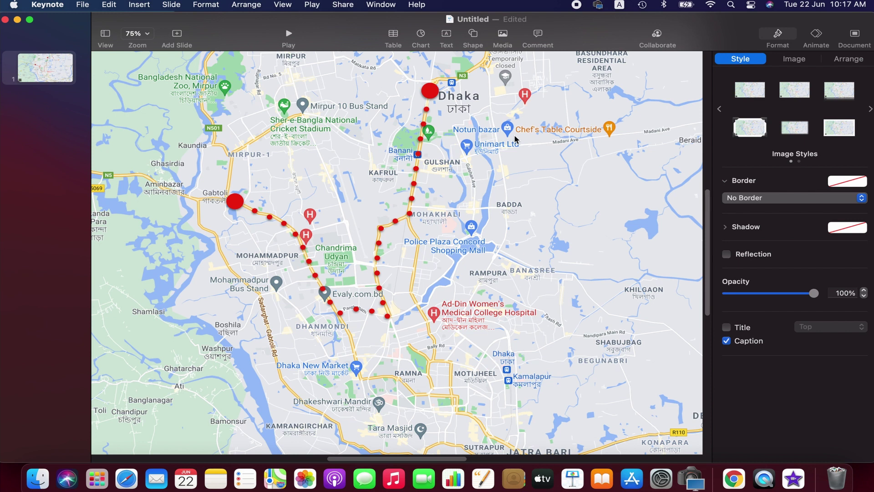
Step: Search the shapes for "locat", insert the Location Pin, place it over the route's Gabtoli endpoint and shrink it
click(474, 36)
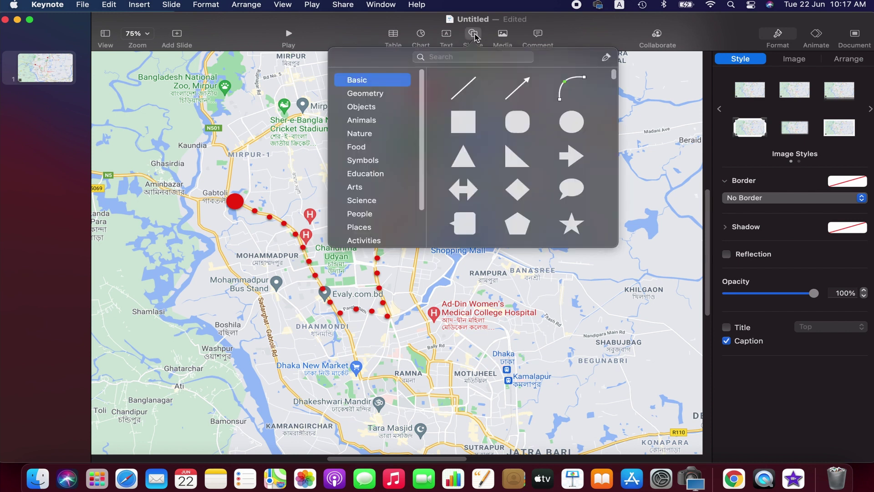
click(476, 57)
text(locat)
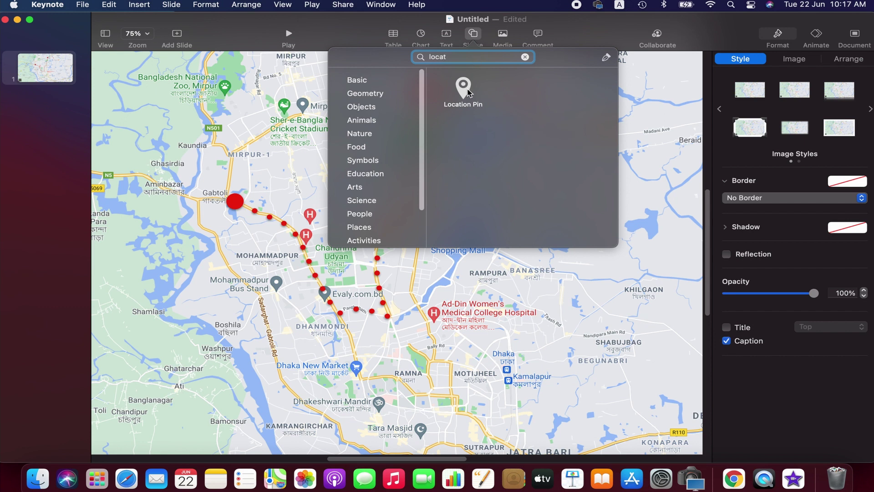
click(463, 87)
mouse_move(395, 256)
mouse_down()
mouse_move(253, 170)
mouse_move(232, 215)
mouse_up()
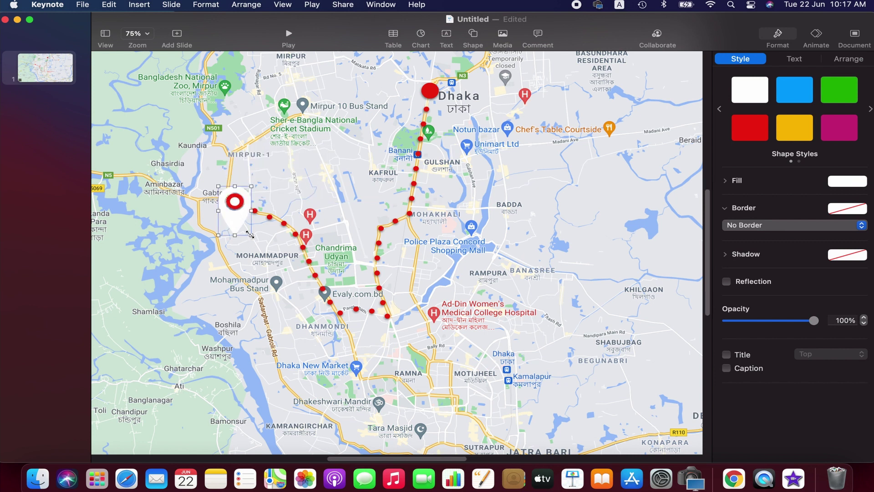
drag(251, 235, 230, 214)
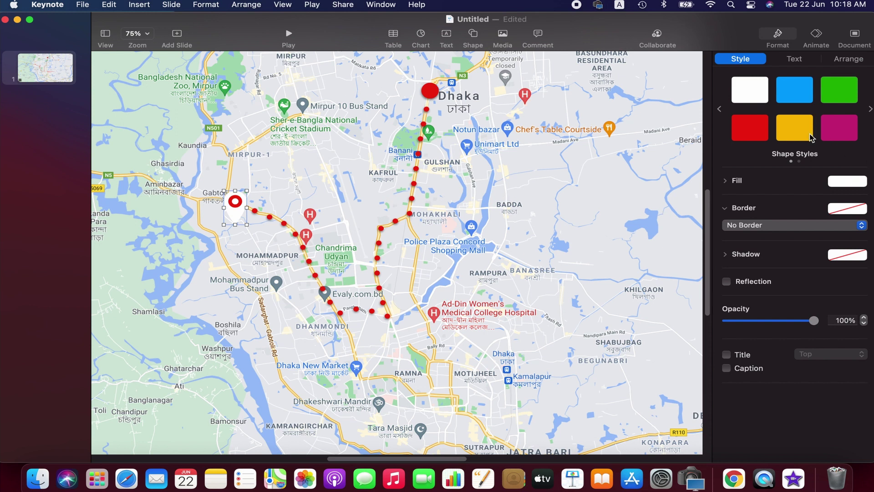
Step: Try the magenta and yellow shape styles on the location pin and settle on green
click(842, 93)
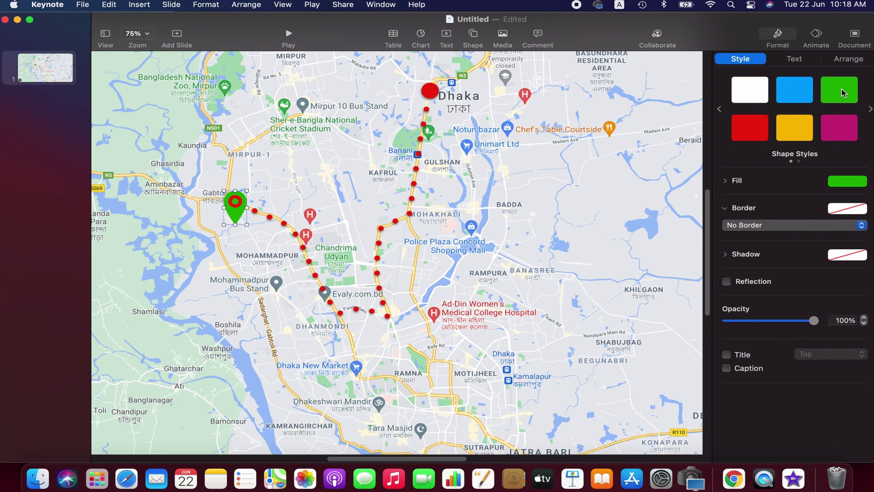
click(831, 131)
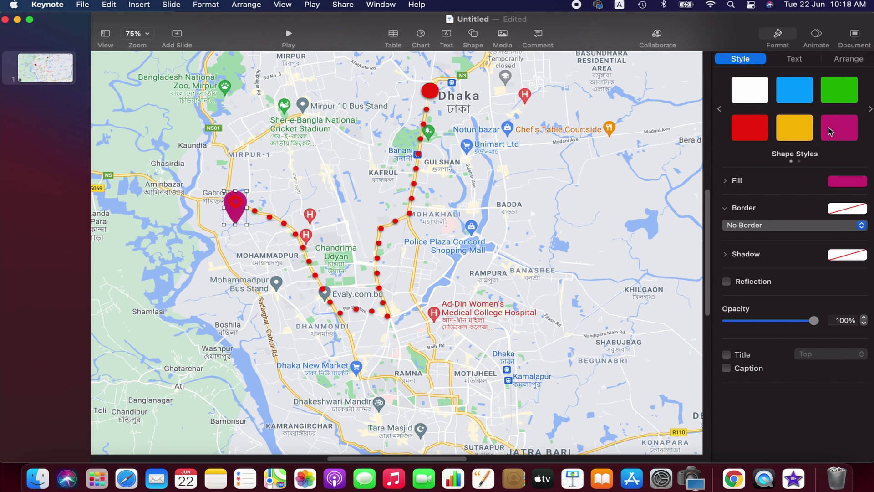
click(796, 124)
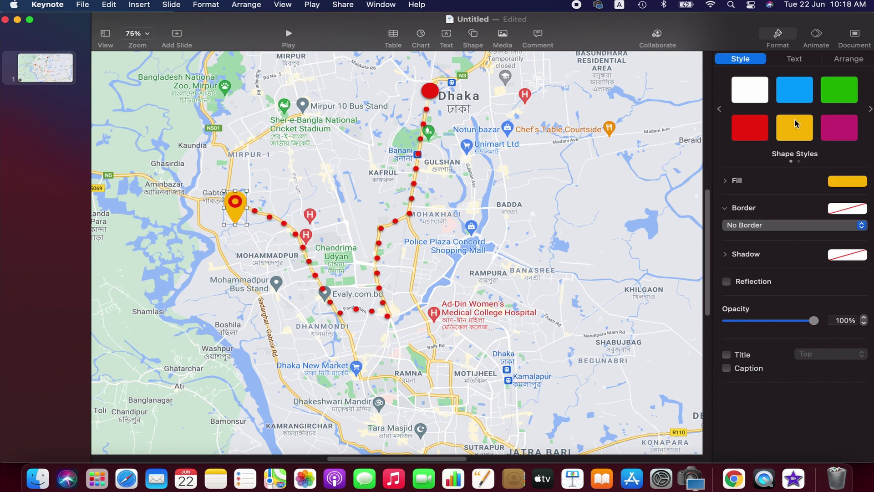
click(843, 92)
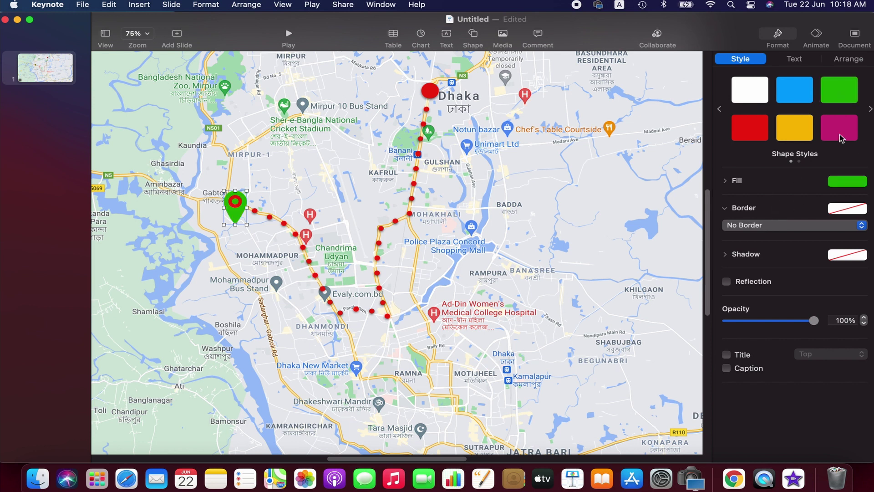
click(847, 180)
click(847, 180)
Step: Duplicate the green location pin and place the copy over the route's other endpoint beside the Dhaka label
key(super+c)
click(296, 182)
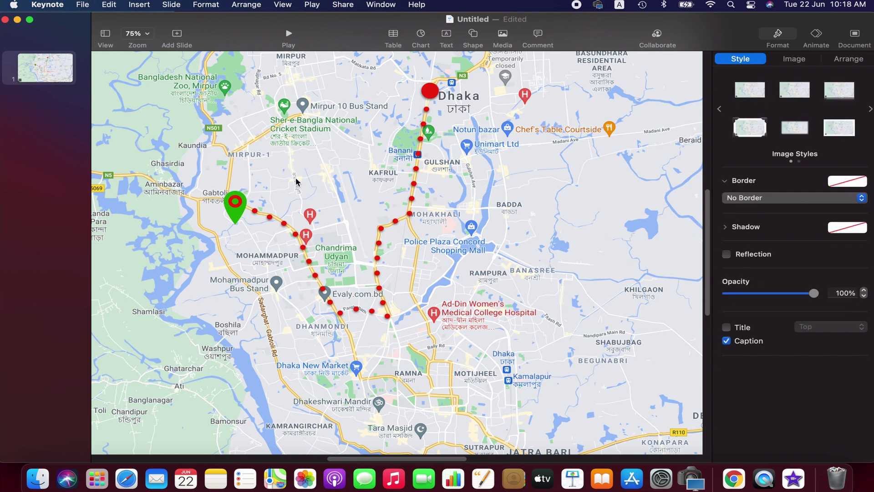
key(super+v)
drag(242, 214, 435, 106)
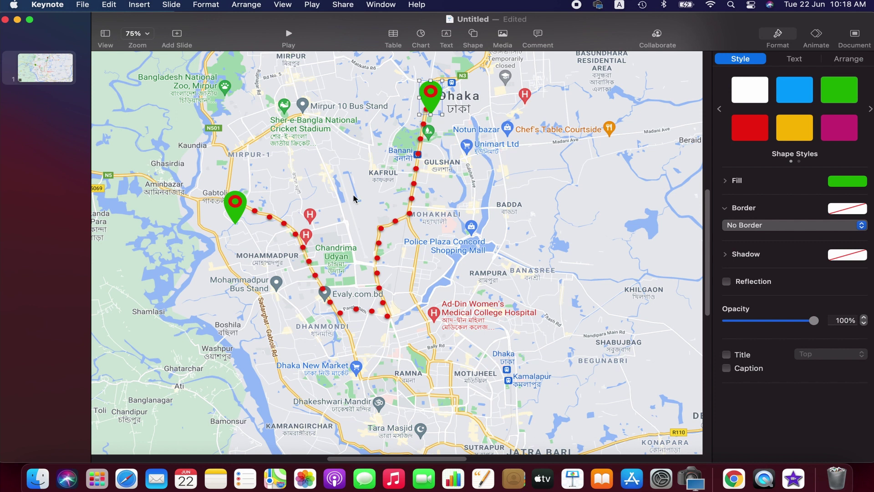
Step: Add a caption to the Gabtoli location pin and enter "Gabtoli" as its text
click(238, 211)
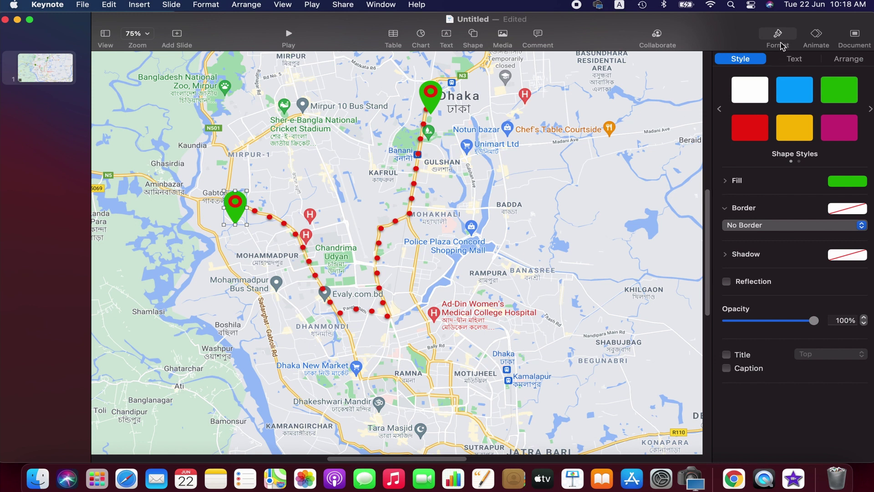
click(780, 43)
click(779, 41)
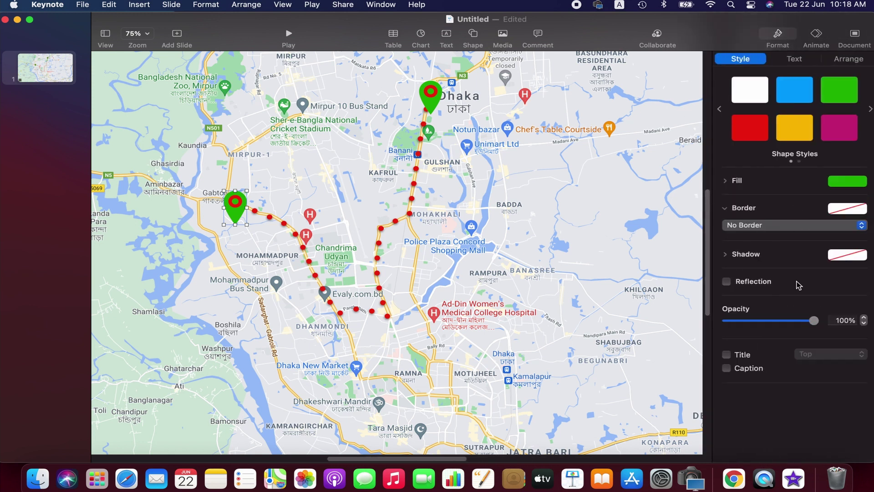
click(729, 369)
click(249, 235)
text(Gabtoli)
key(Escape)
Step: Try green as the text colour of the Gabtoli caption and settle on red
click(848, 243)
click(814, 294)
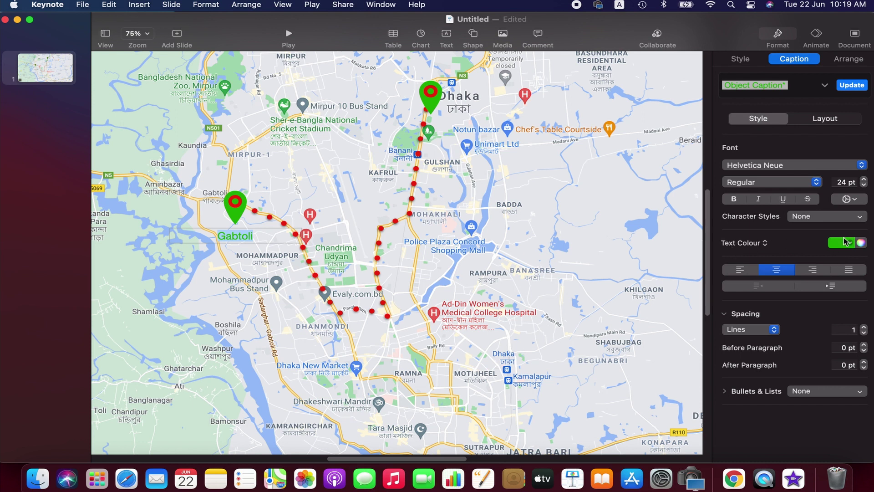
click(844, 242)
click(831, 280)
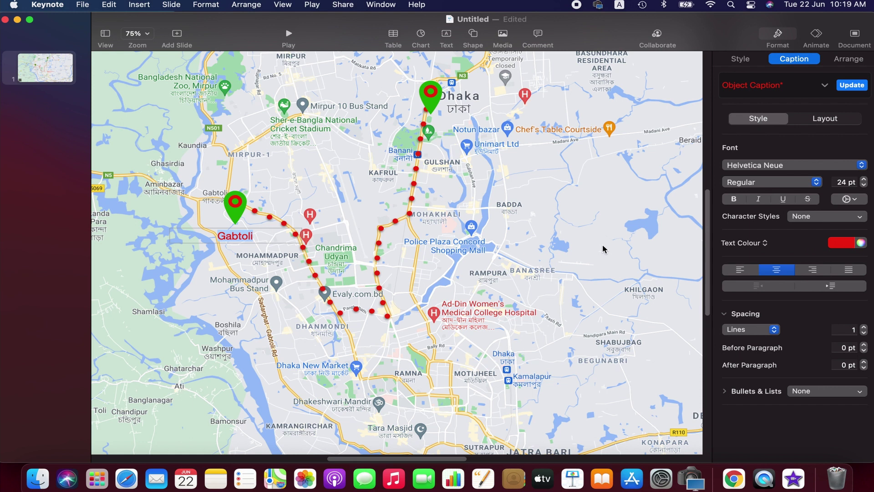
Step: Add a caption reading "Mirpur" to the location pin beside the Dhaka label
click(435, 104)
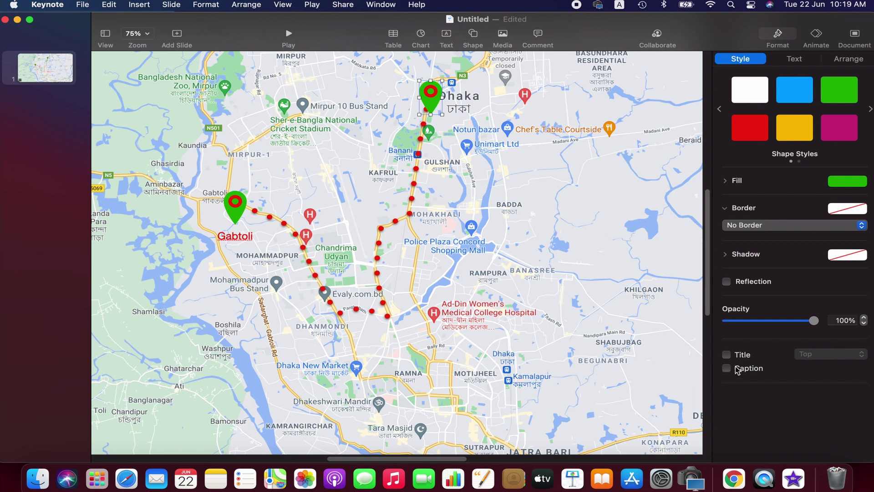
click(749, 369)
click(438, 130)
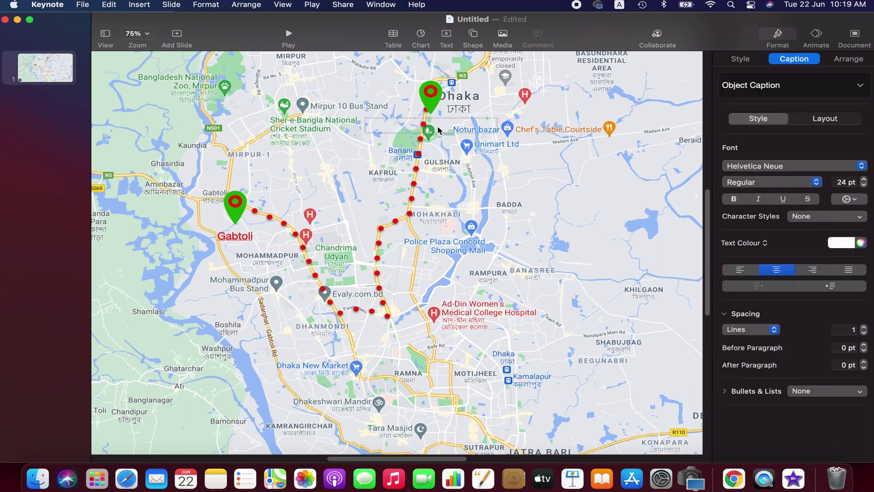
text(Mirpur)
Step: Select the Mirpur caption's text and set its colour to red
click(849, 242)
click(829, 280)
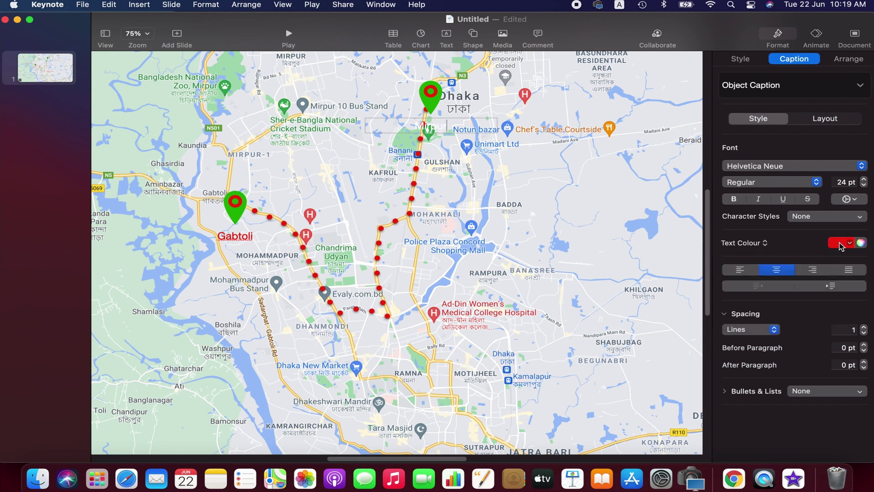
double_click(426, 129)
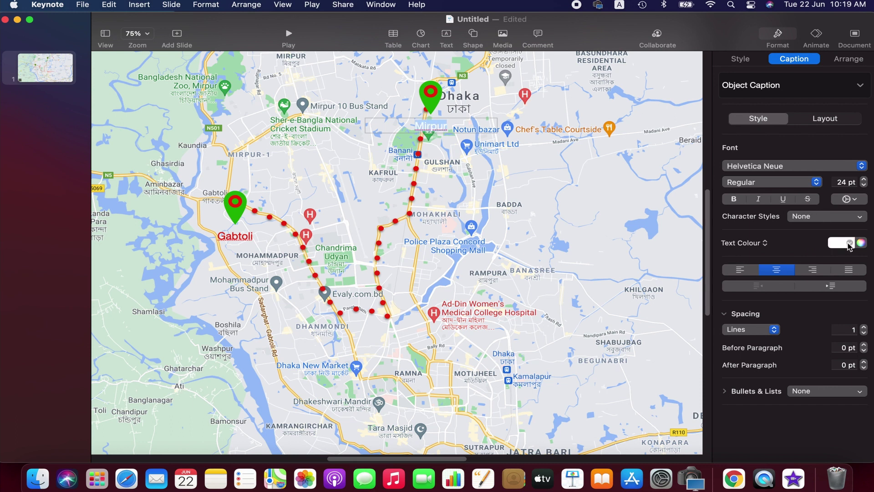
click(849, 244)
click(829, 279)
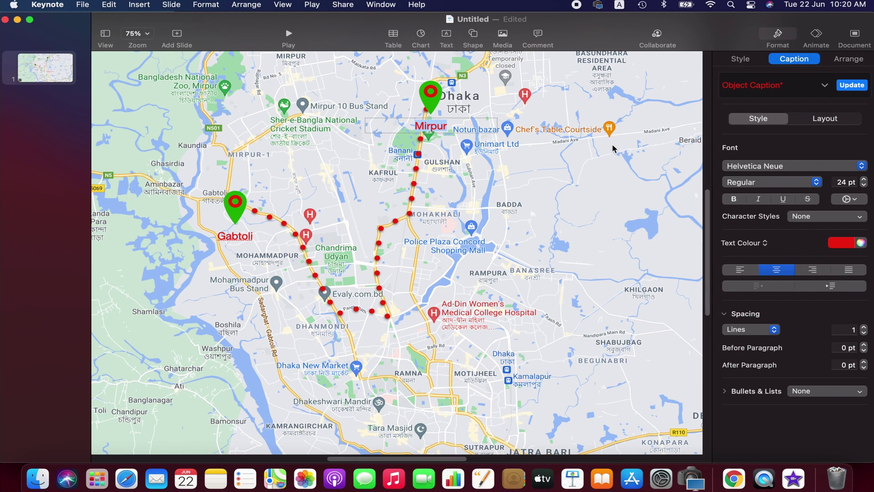
Step: Select the map image and give it the Scale Big build-in effect
click(147, 35)
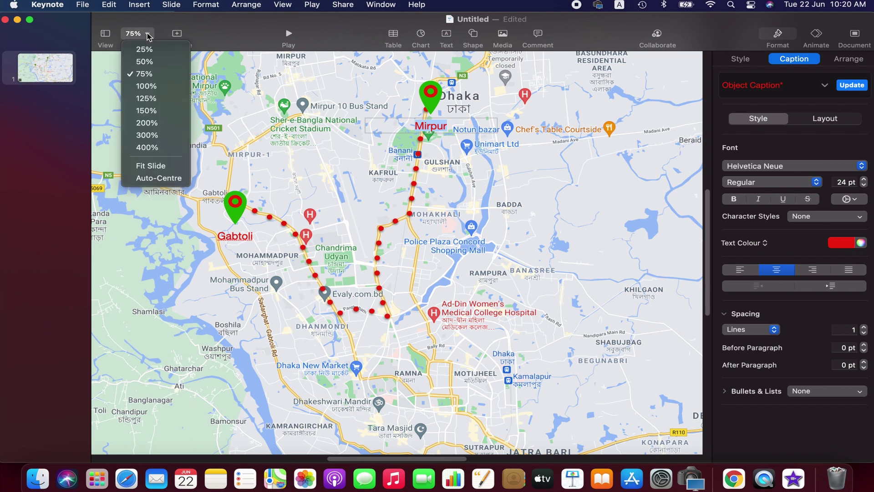
click(150, 59)
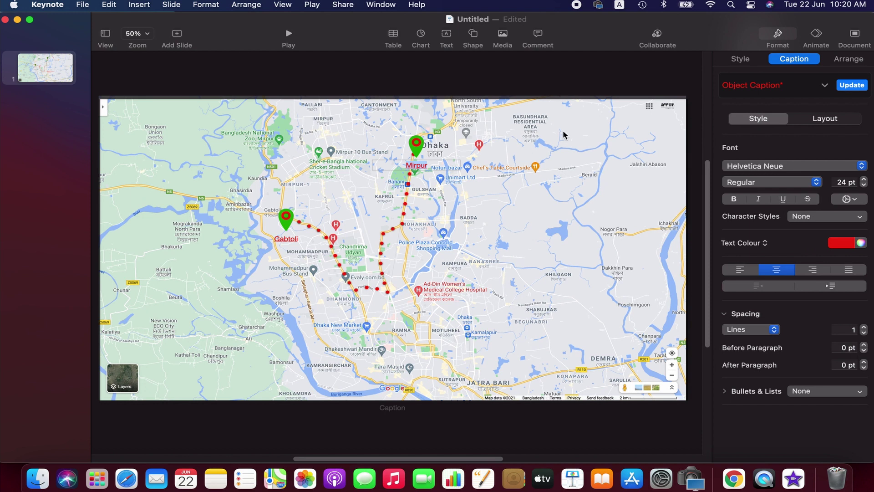
click(587, 129)
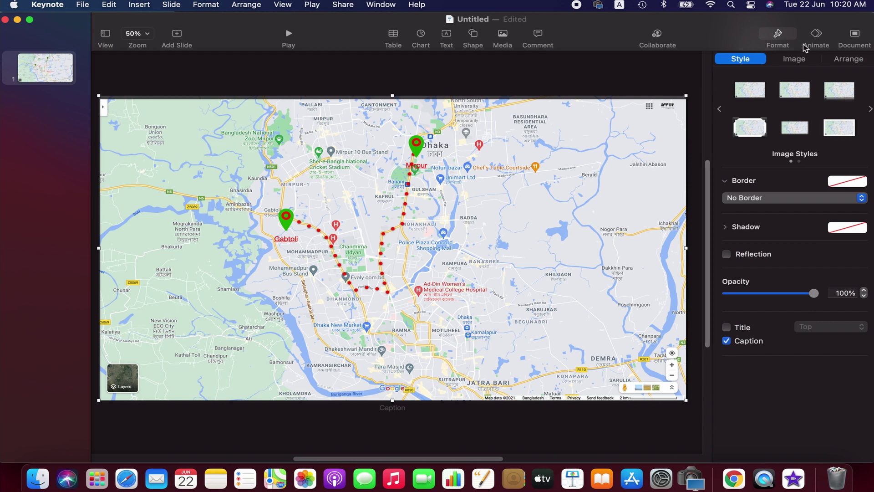
click(821, 36)
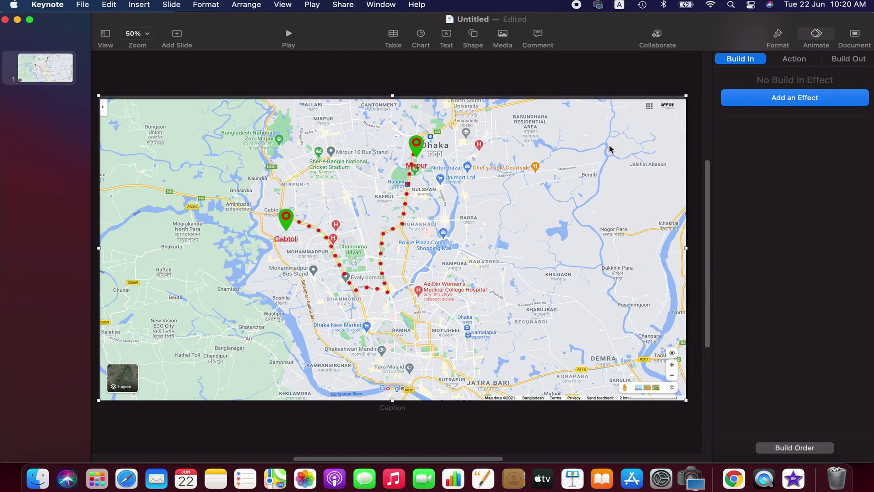
click(814, 104)
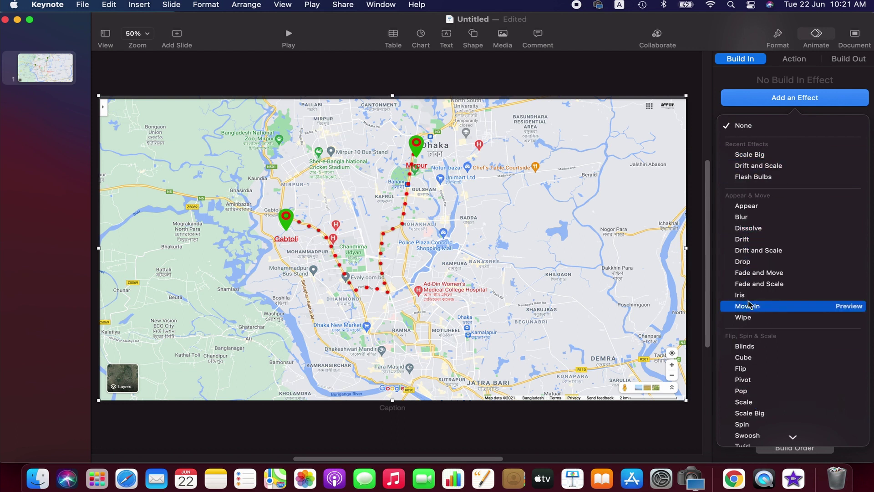
scroll(771, 235, down, 5)
scroll(733, 334, up, 5)
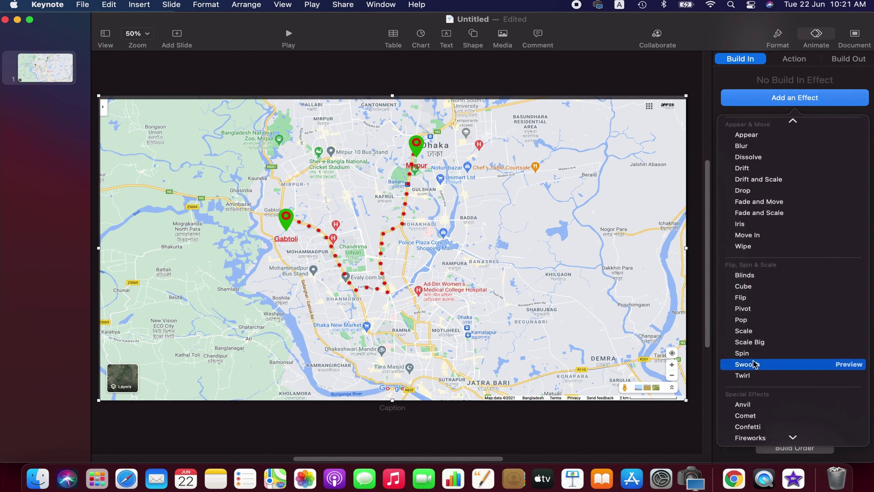
scroll(754, 363, up, 1)
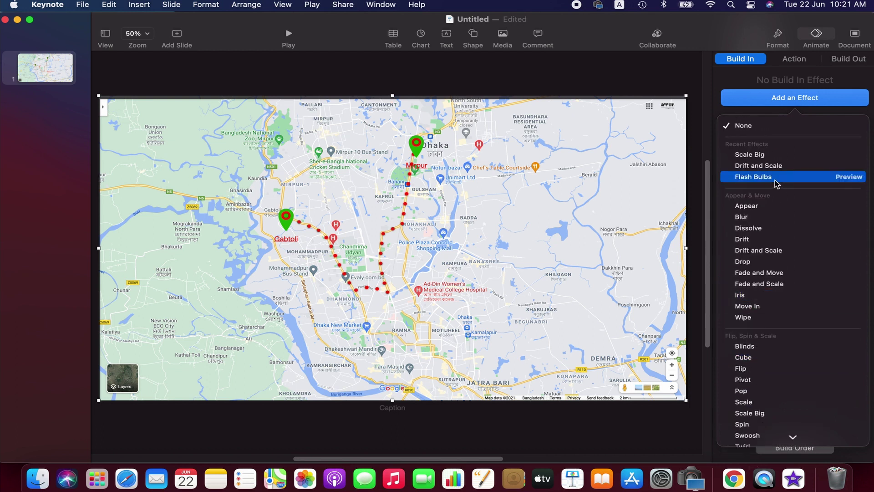
click(780, 157)
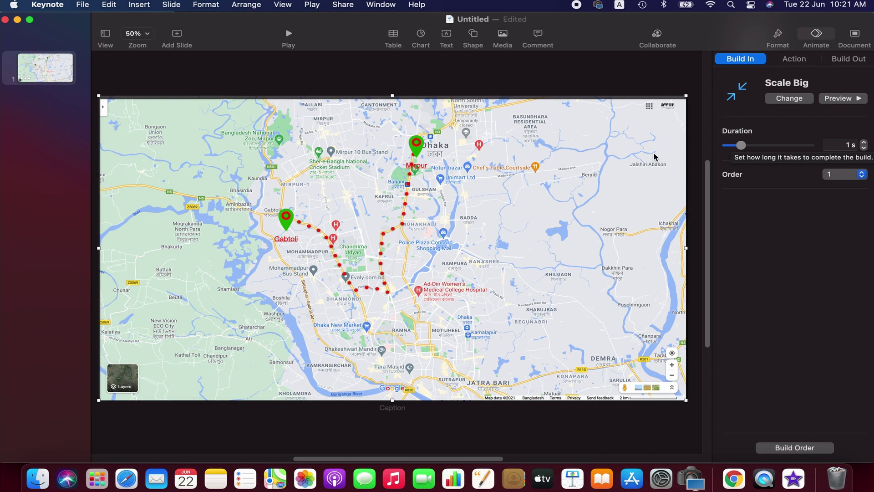
Step: Set the map image's Scale Big duration to 2.25 s and preview the effect
click(865, 142)
click(864, 143)
click(864, 143)
click(865, 142)
click(865, 142)
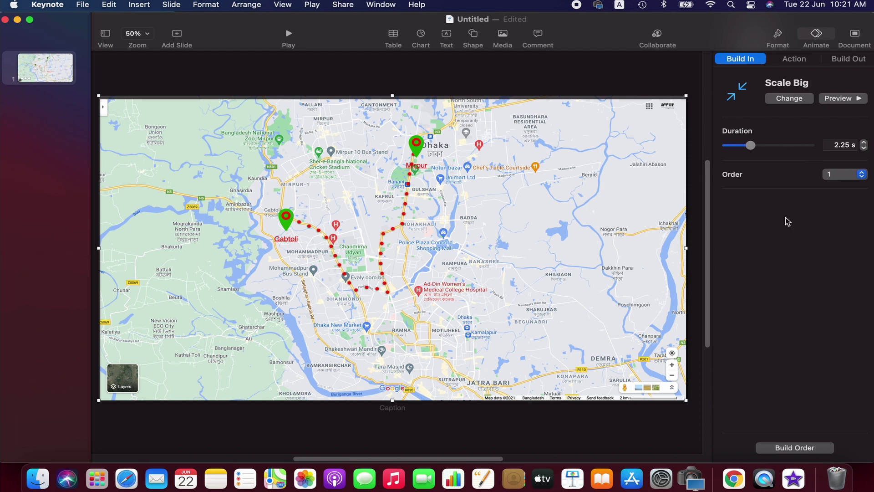
click(833, 99)
Step: Preview and apply the Drop build-in effect on the Gabtoli pin, with a duration of 0.4 s
click(287, 225)
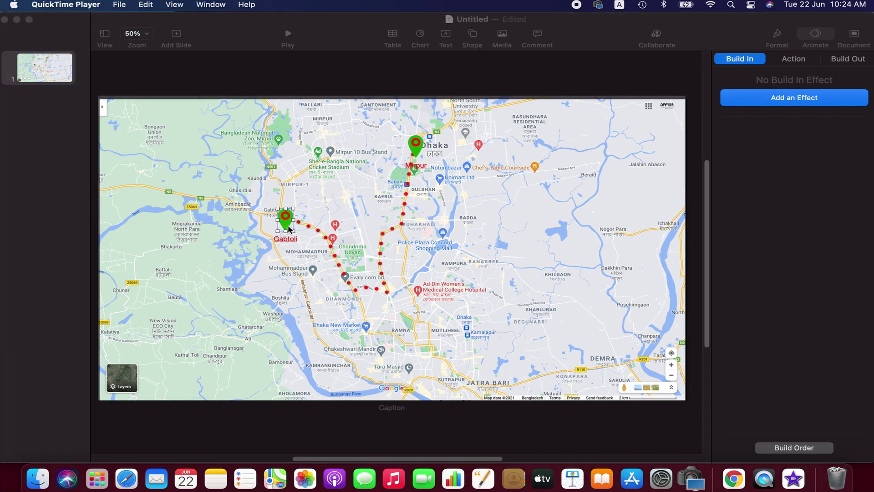
click(288, 229)
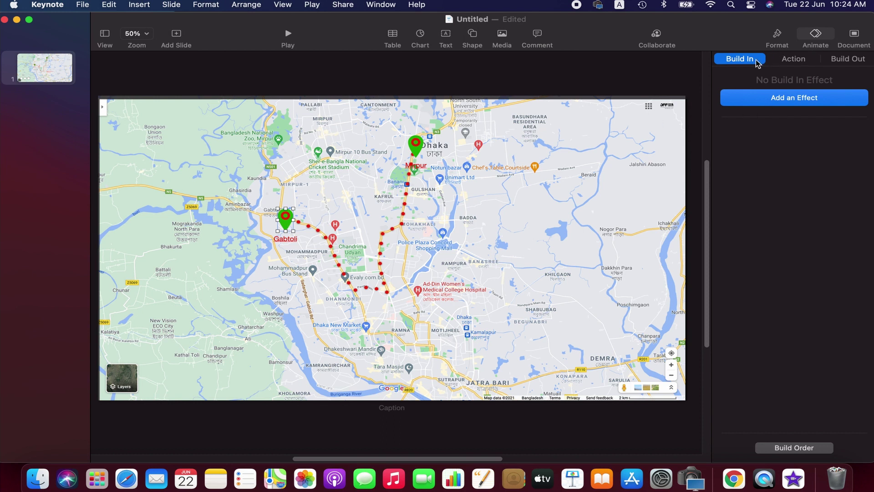
click(789, 105)
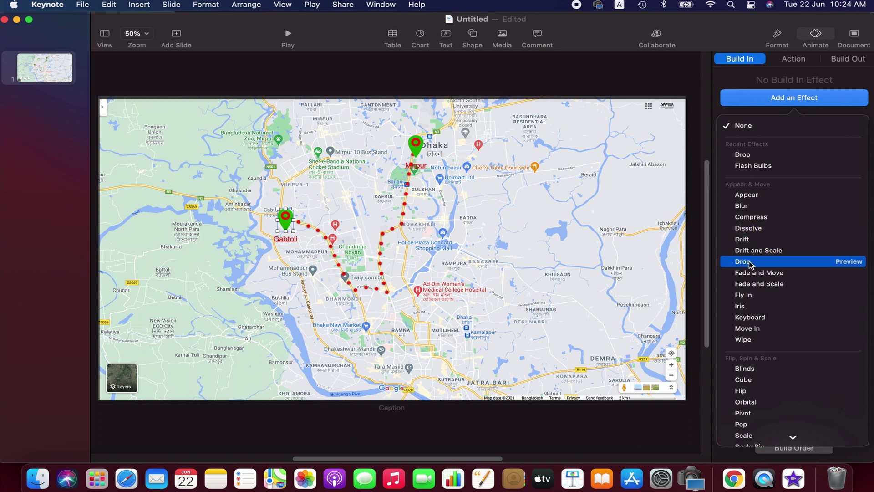
click(850, 262)
click(794, 262)
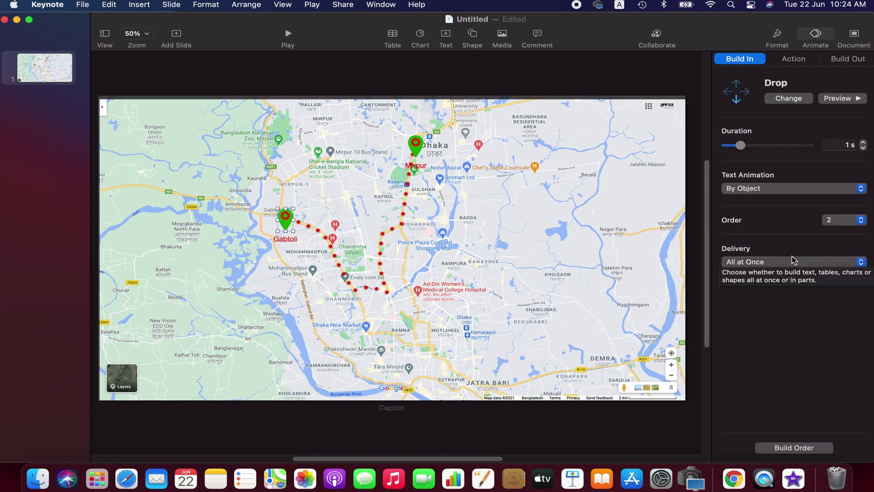
click(740, 146)
drag(741, 148, 734, 150)
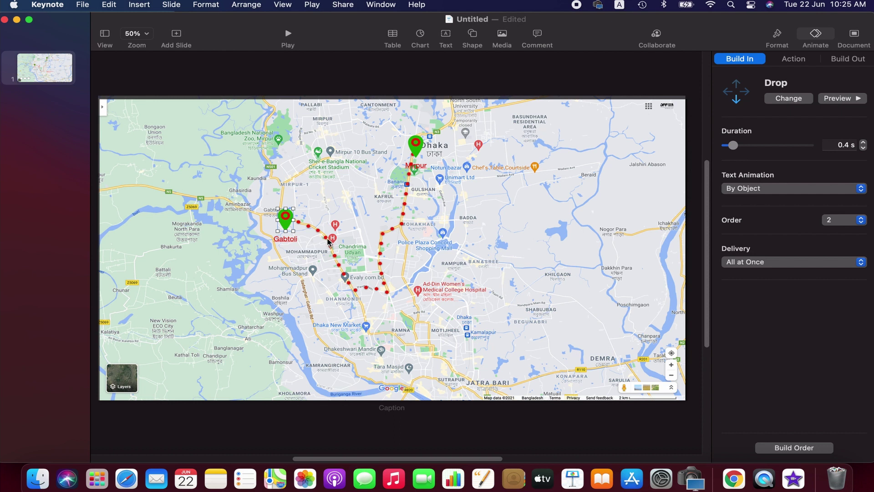
Step: Give the red dotted route line the Line Draw build-in effect with a duration of 5 s
click(323, 235)
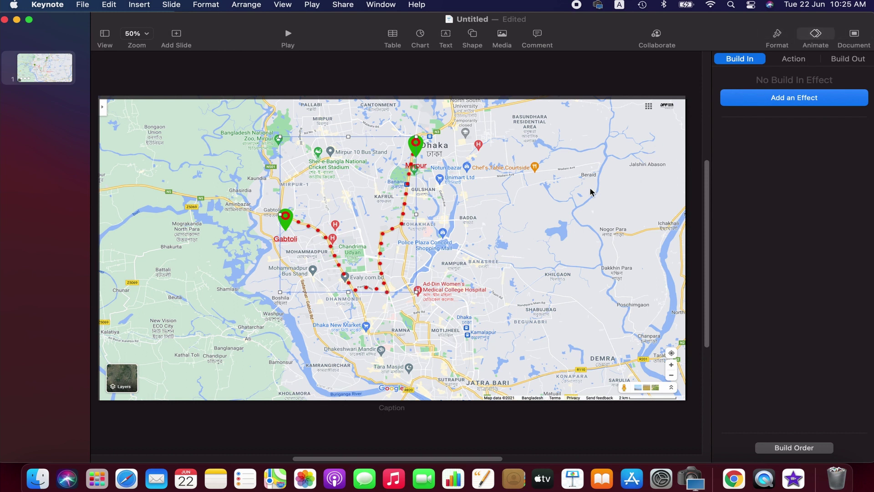
click(769, 101)
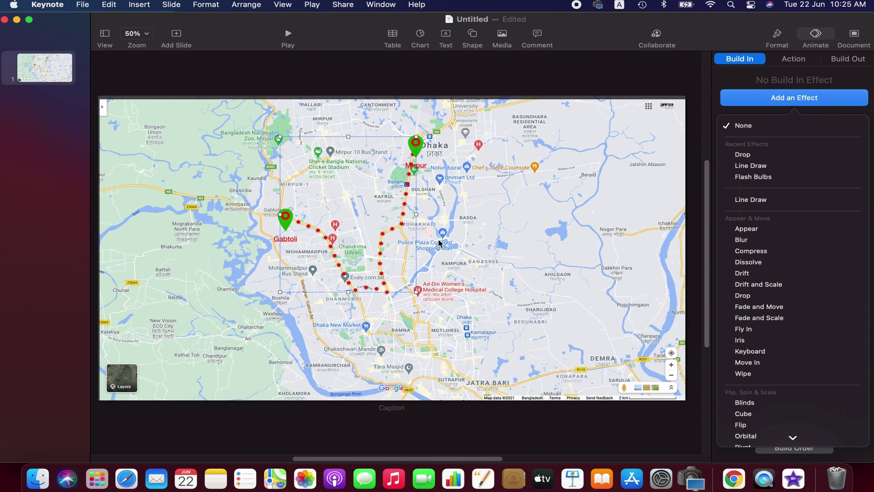
click(750, 200)
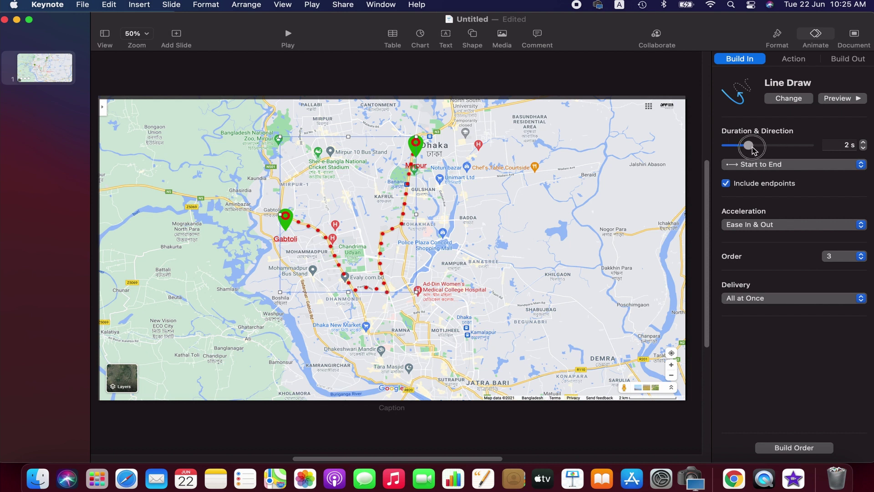
drag(752, 147, 766, 148)
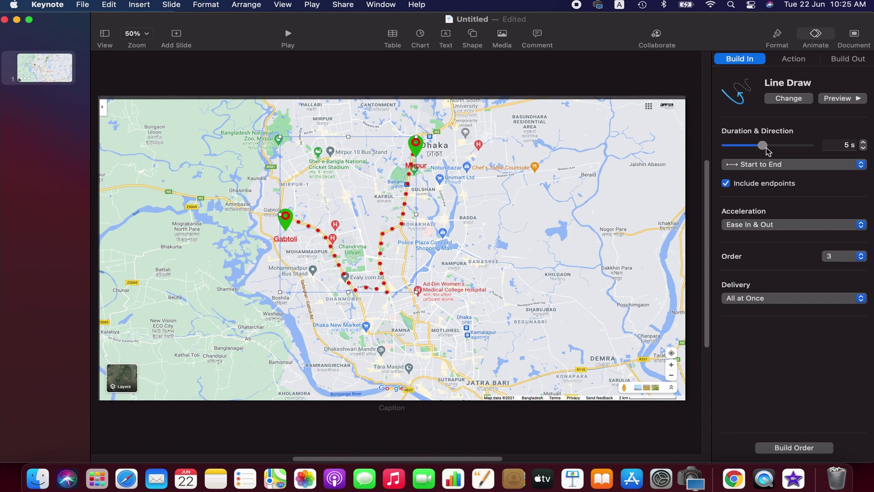
Step: Review the route line's build direction and acceleration options, keeping Start to End and Ease In & Out
click(801, 164)
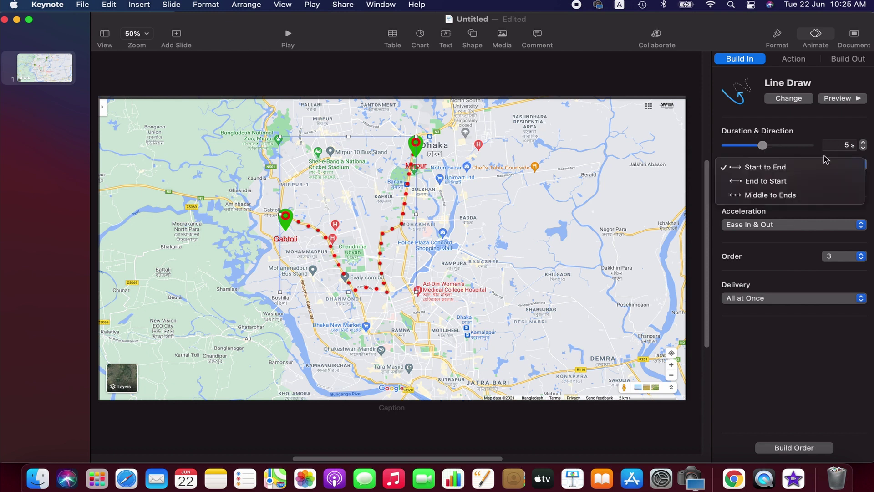
click(802, 166)
click(804, 165)
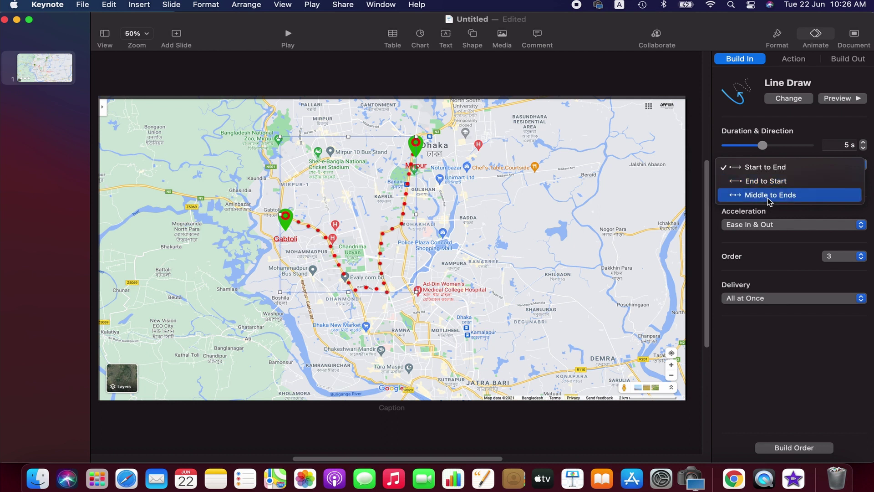
click(767, 133)
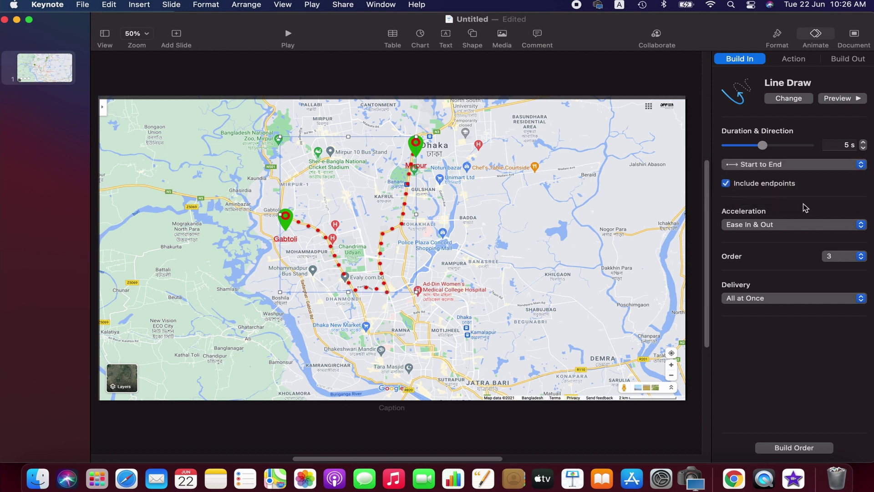
click(779, 226)
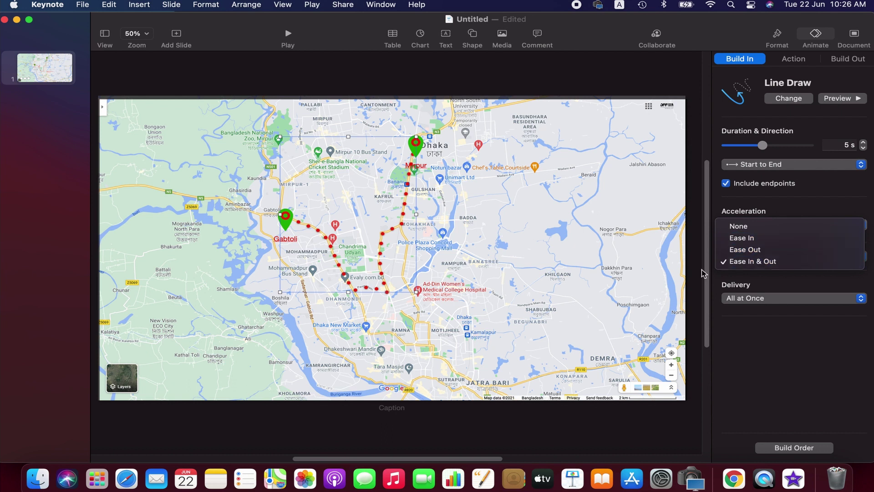
click(774, 263)
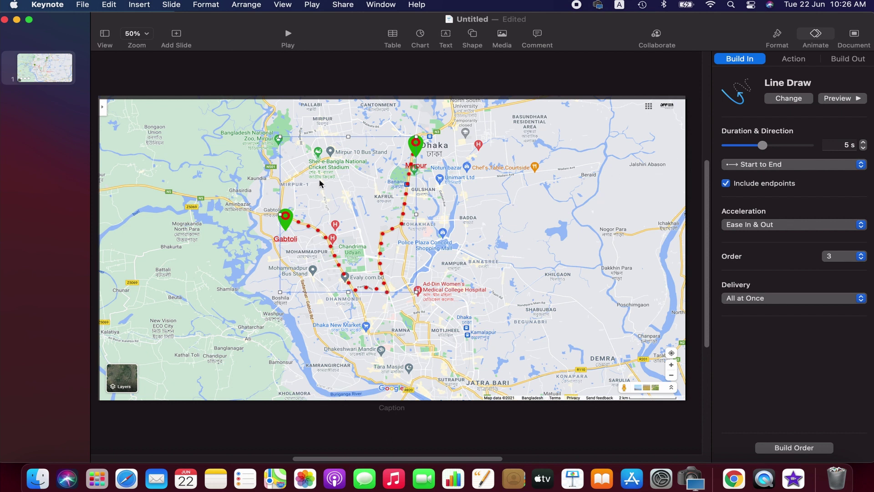
Step: Apply the Drop build-in effect to the Mirpur location pin
click(469, 155)
click(419, 149)
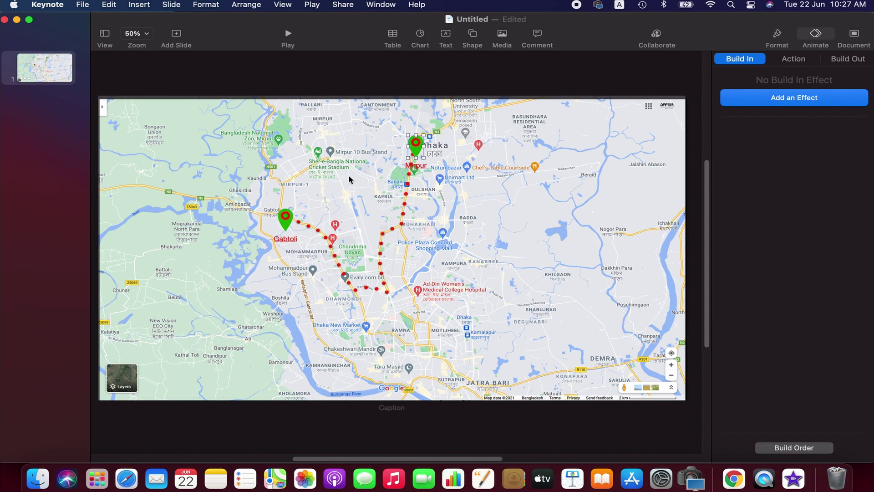
click(802, 99)
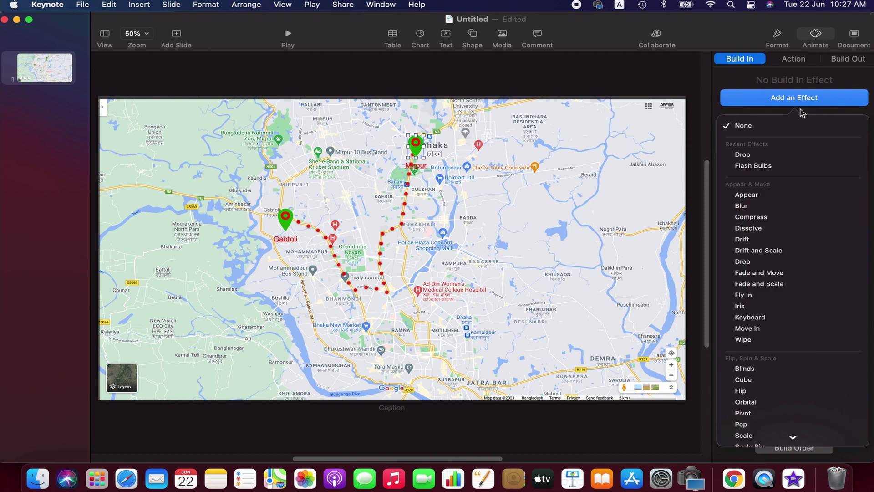
click(775, 156)
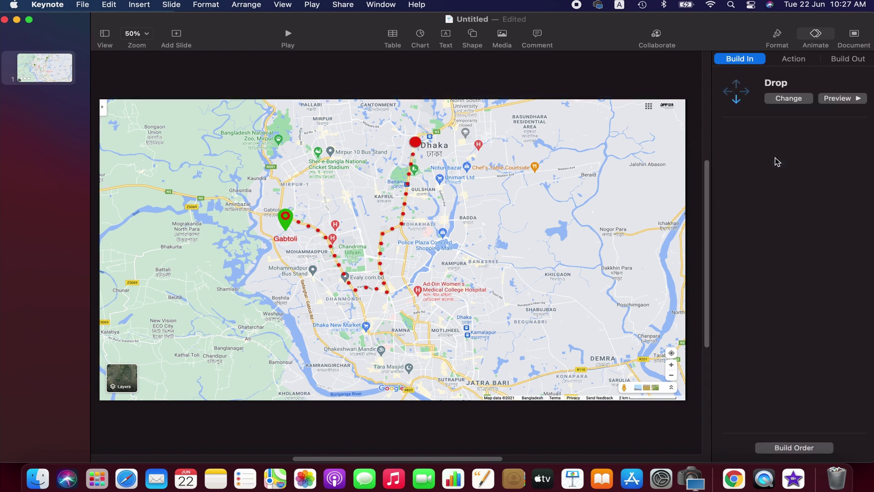
Step: Set the Mirpur pin's Drop build duration to 0.4 s and preview the effect
drag(740, 145, 732, 150)
click(847, 99)
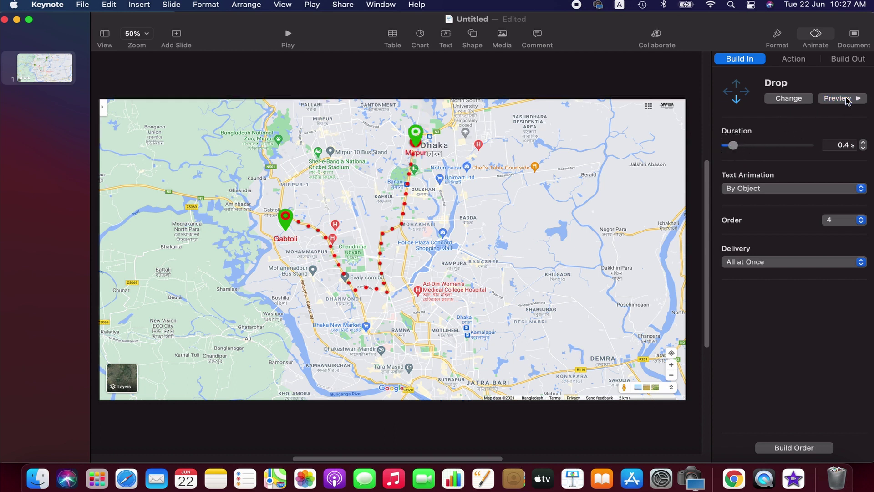
click(846, 99)
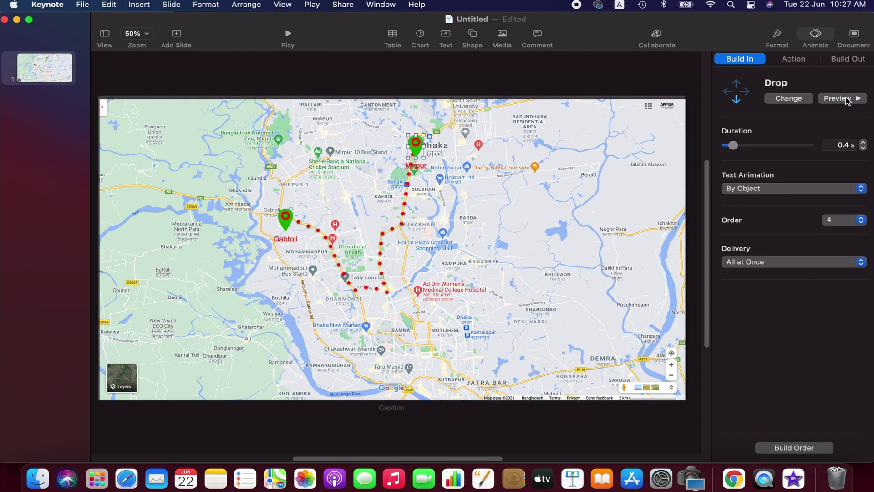
click(846, 99)
Step: Check the build order of the map image, Gabtoli pin, route line and Mirpur pin, and play the slide's animation
click(214, 141)
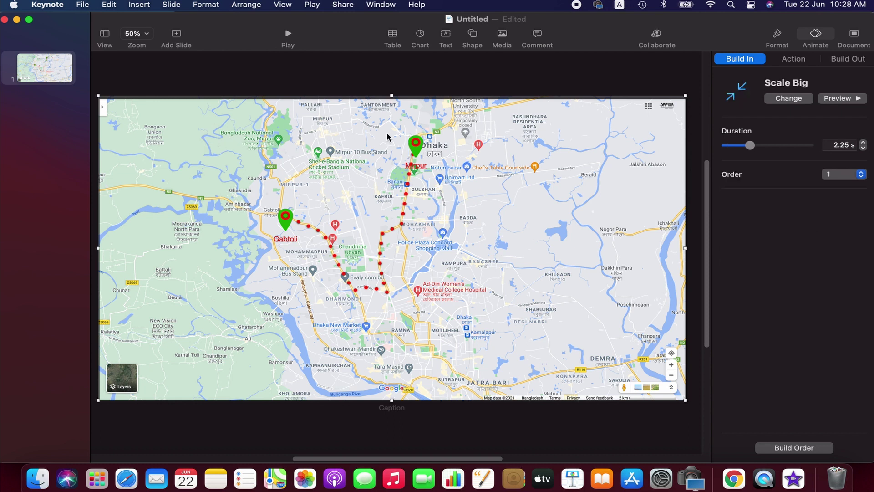
click(859, 176)
click(859, 178)
click(287, 222)
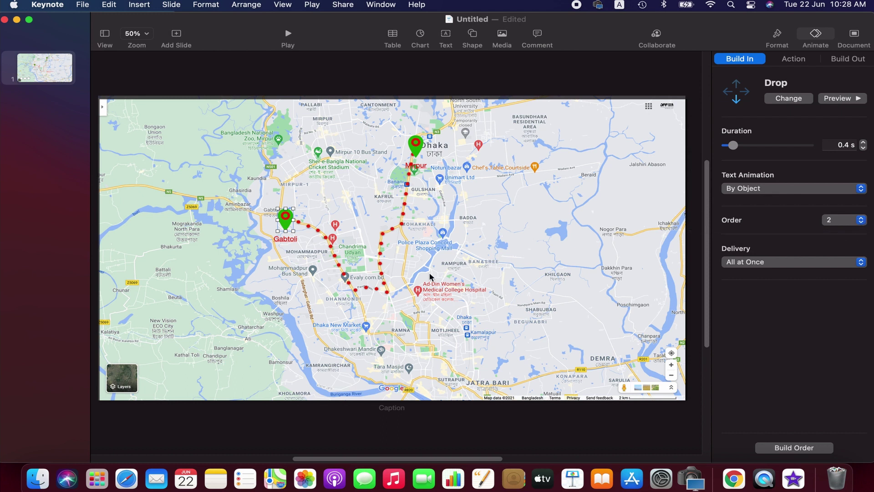
click(392, 284)
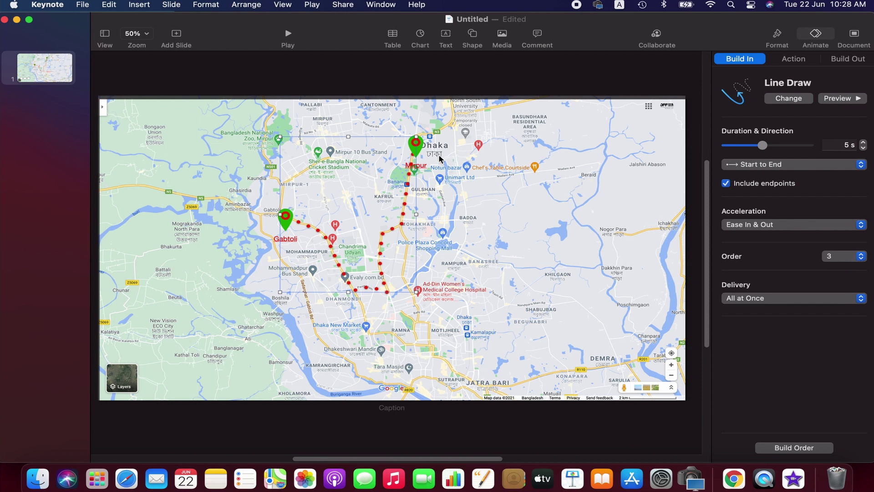
click(416, 144)
click(416, 148)
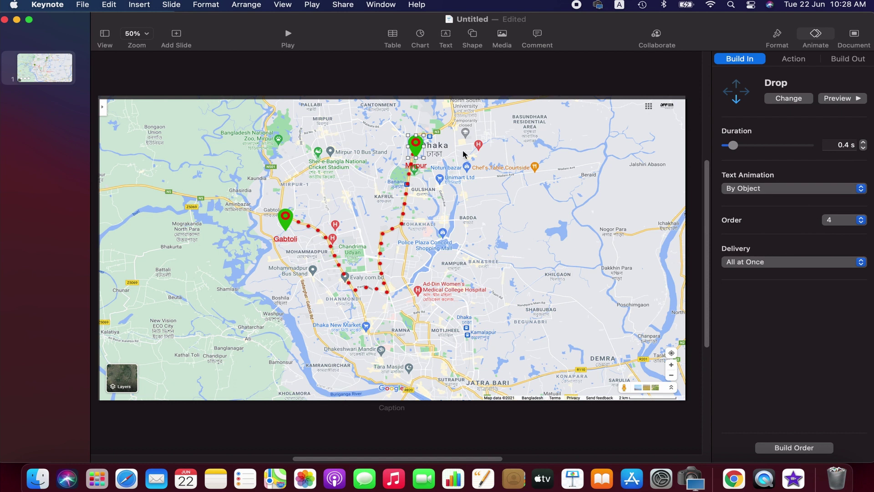
click(287, 35)
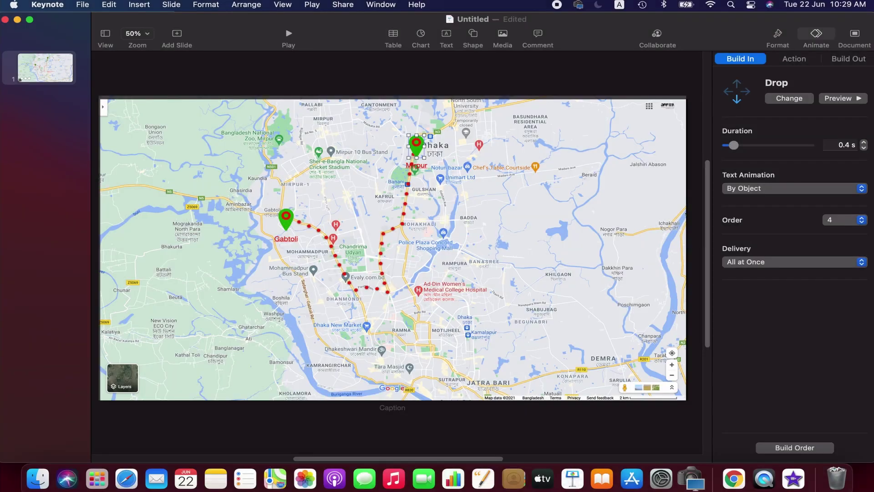
click(289, 215)
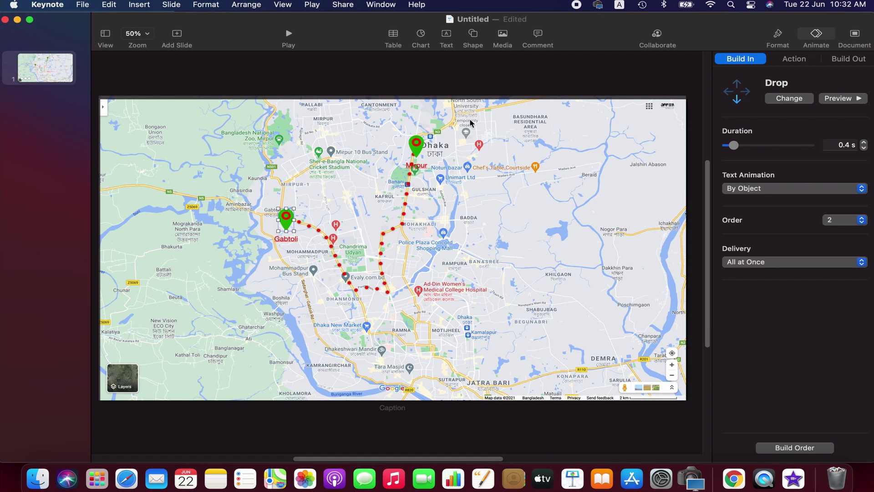
Step: Start a movie export of the presentation with a custom resolution of 1920 x 1080
click(87, 3)
mouse_move(130, 151)
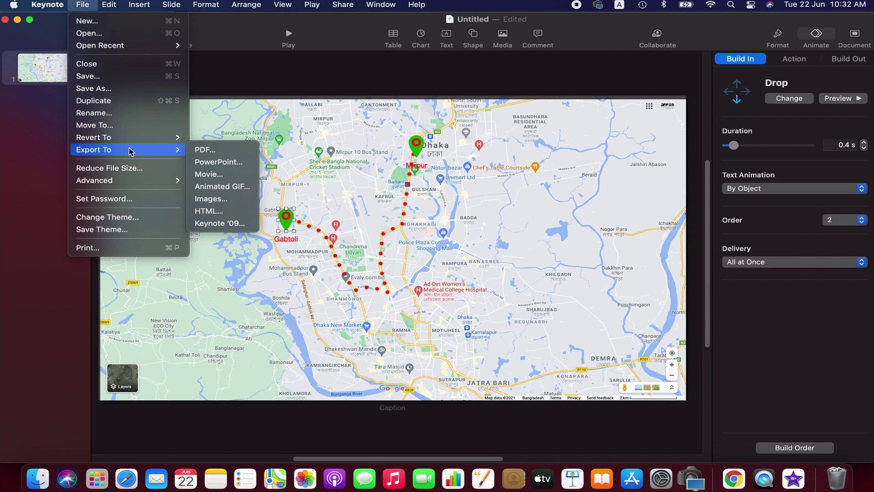
click(209, 174)
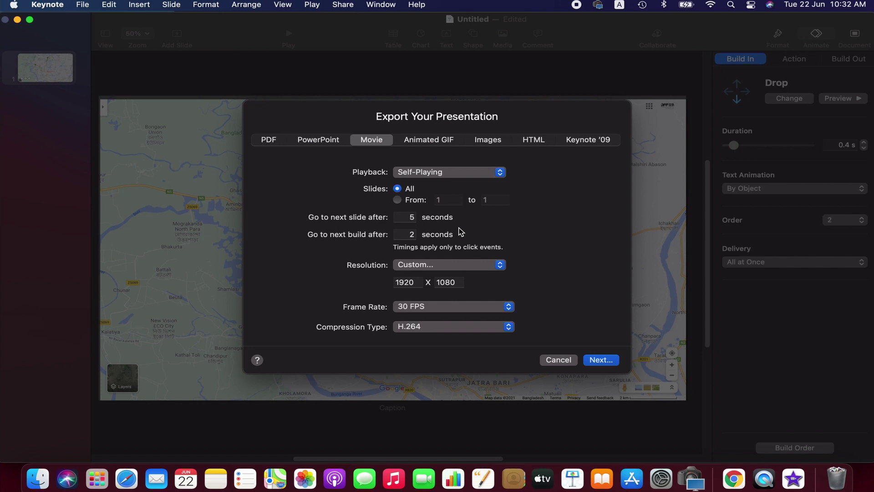
click(492, 267)
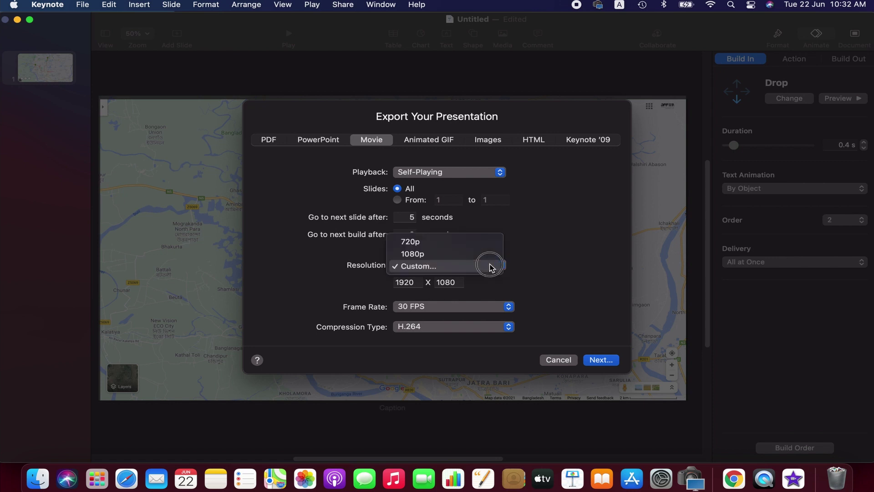
click(440, 257)
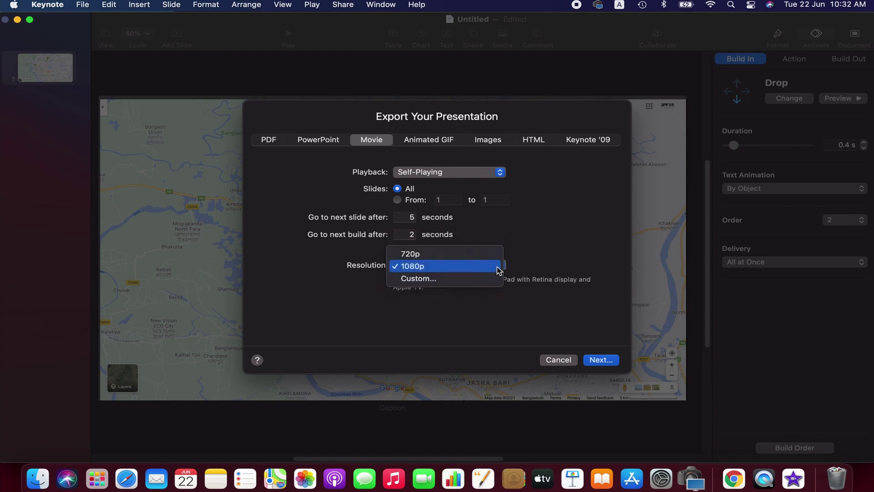
click(480, 279)
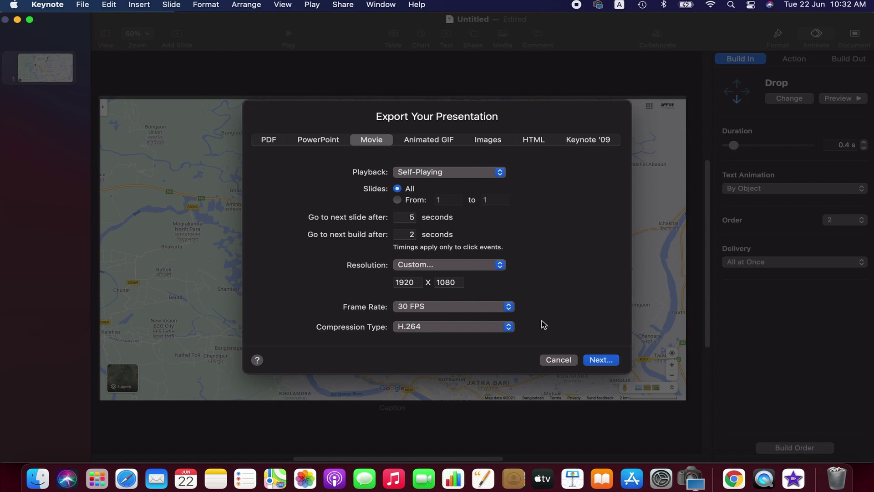
Step: Look through the frame rate and compression type options for the movie export
click(501, 308)
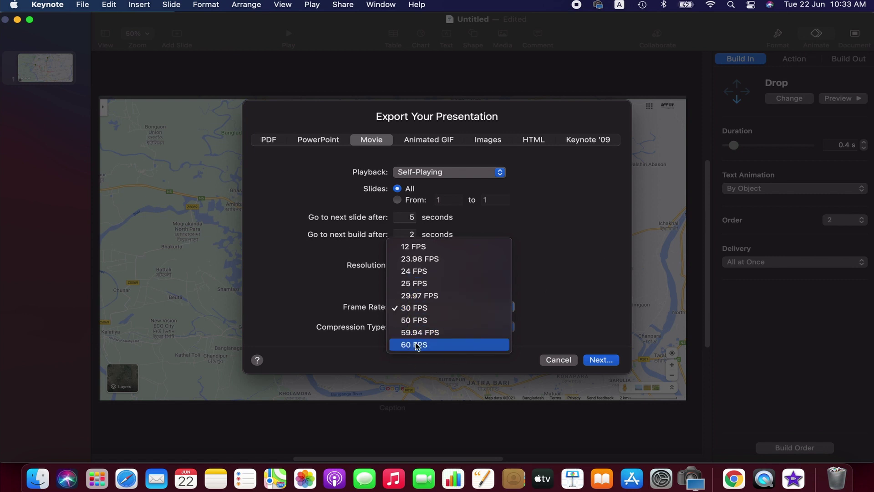
click(533, 282)
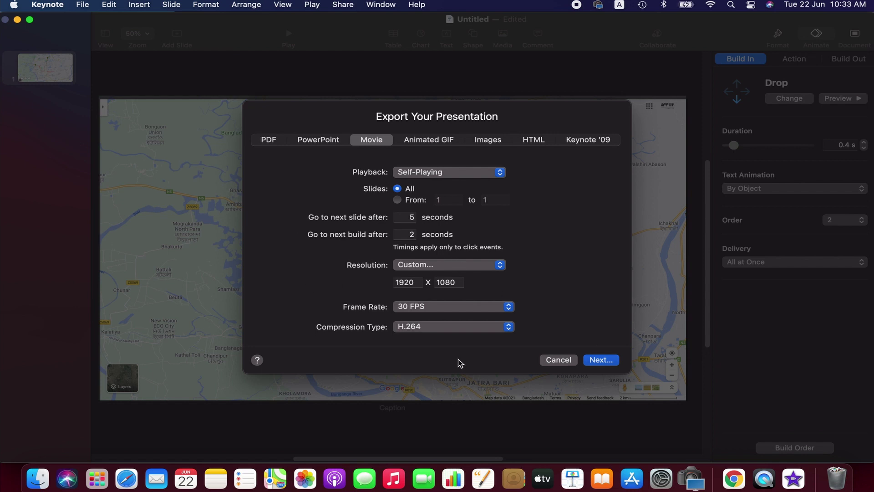
click(474, 330)
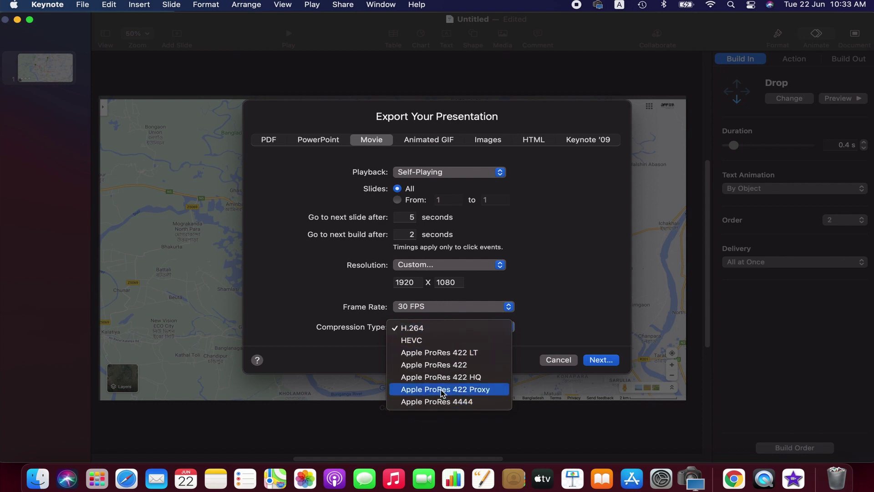
click(565, 285)
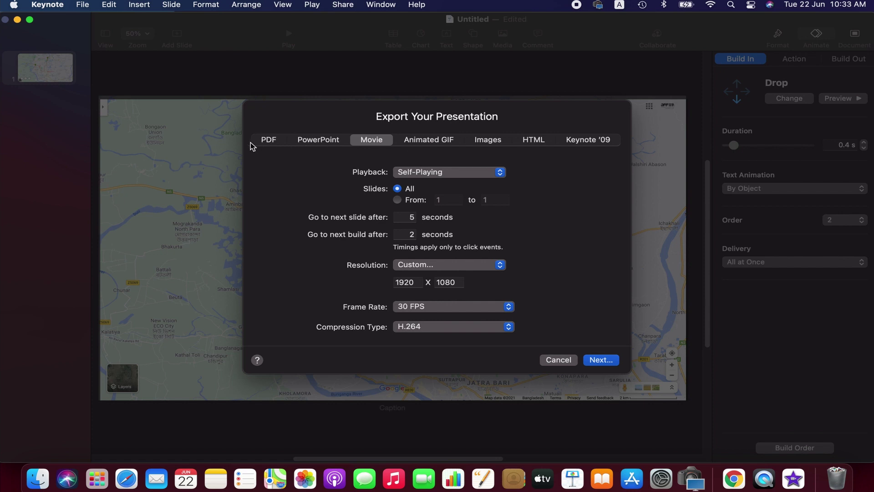
Step: Review the resolution and frame rate choices for an animated GIF export, and return to the movie export settings
click(430, 143)
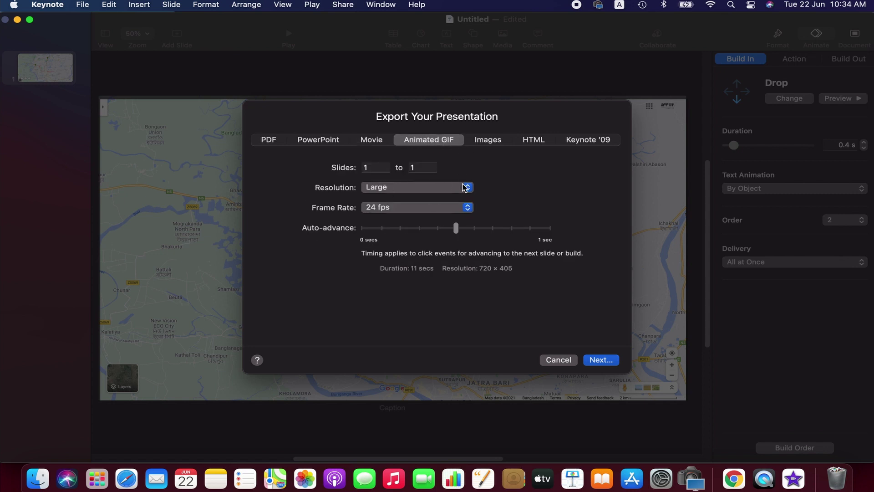
click(433, 195)
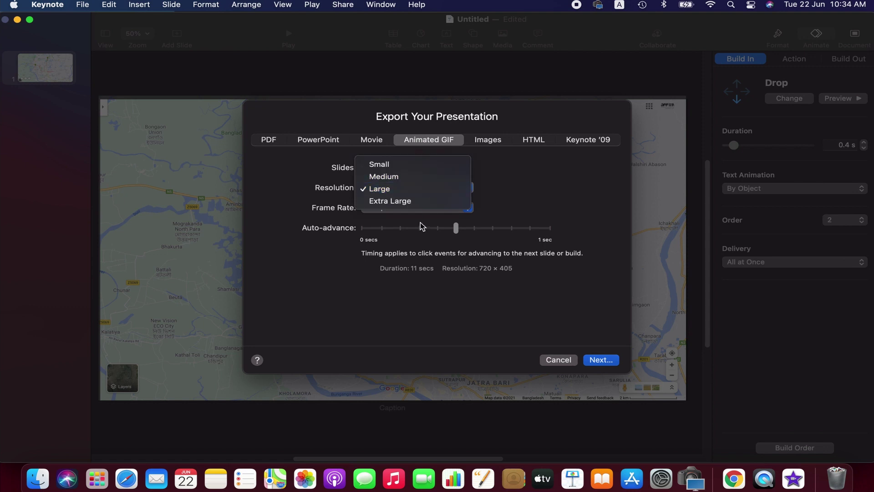
click(600, 189)
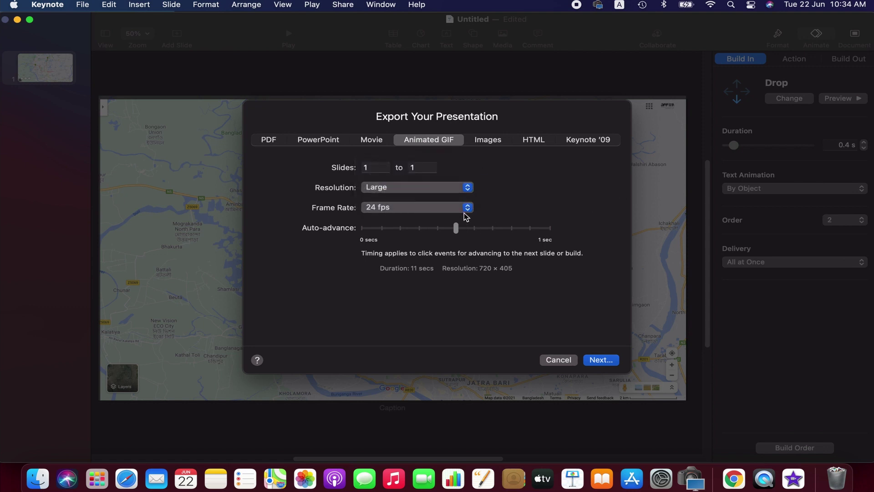
click(467, 209)
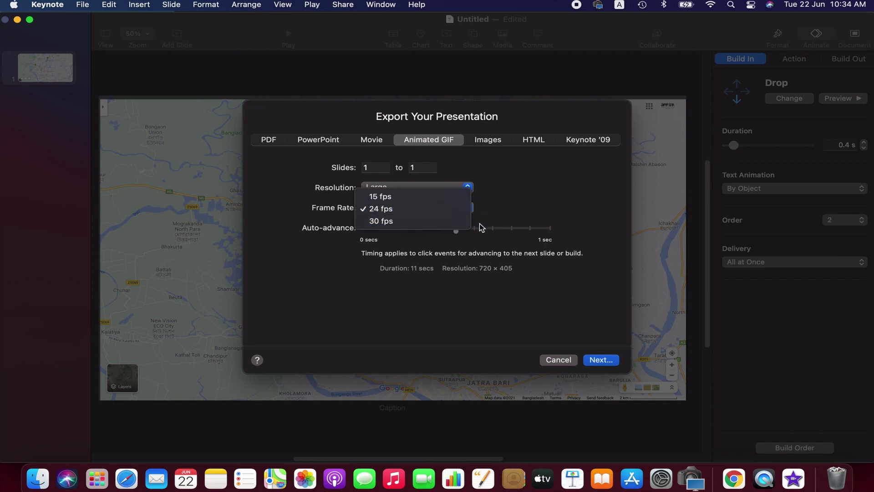
click(543, 210)
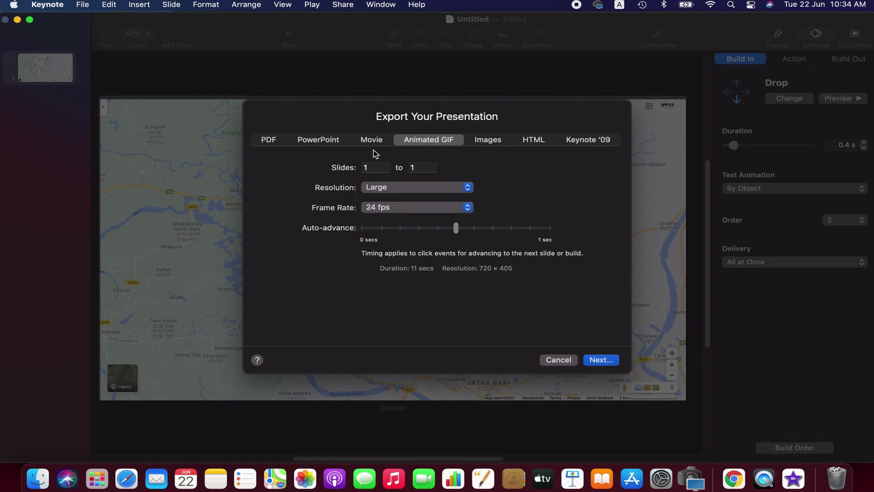
click(373, 142)
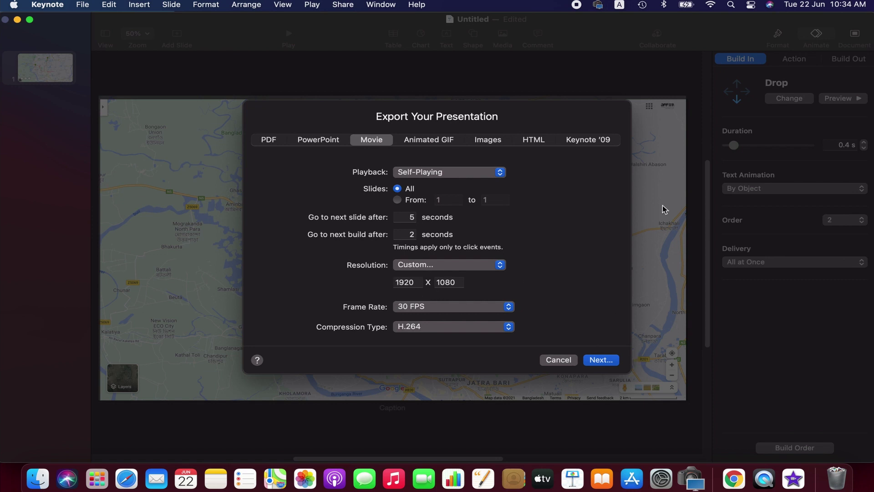
Step: Export the movie to the Desktop under the name "travel map animation"
click(597, 360)
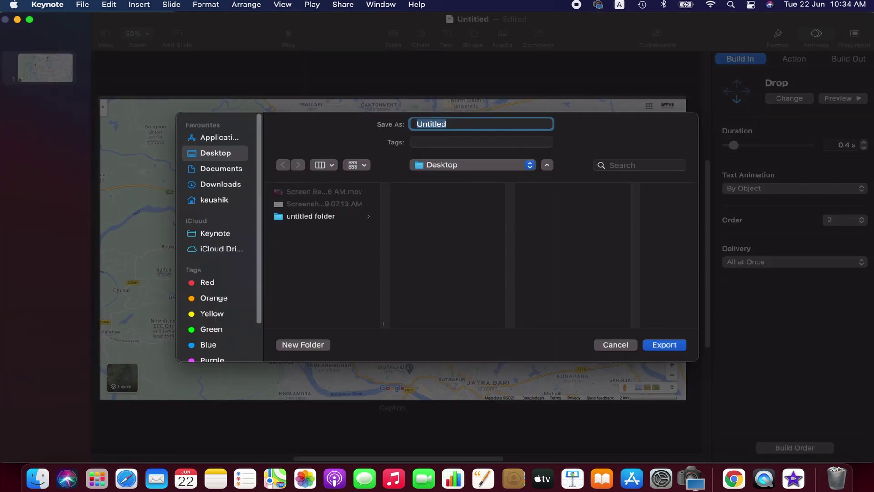
text(trv)
key(BackSpace)
text(avel map animation)
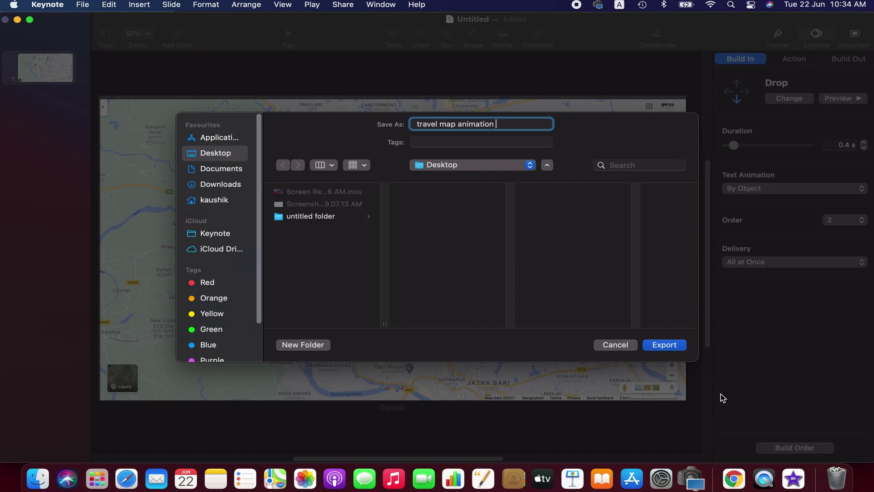
click(678, 347)
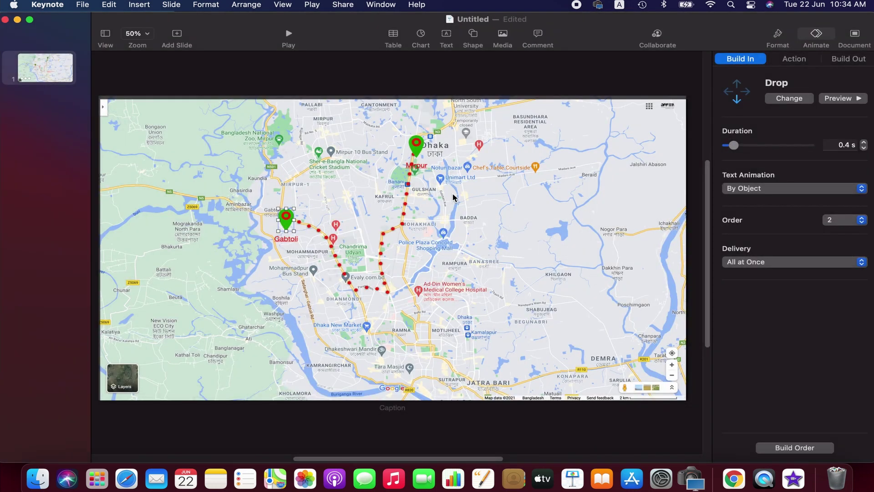
Step: Minimize the presentation window and watch the exported "travel map animation" movie from the desktop
click(17, 20)
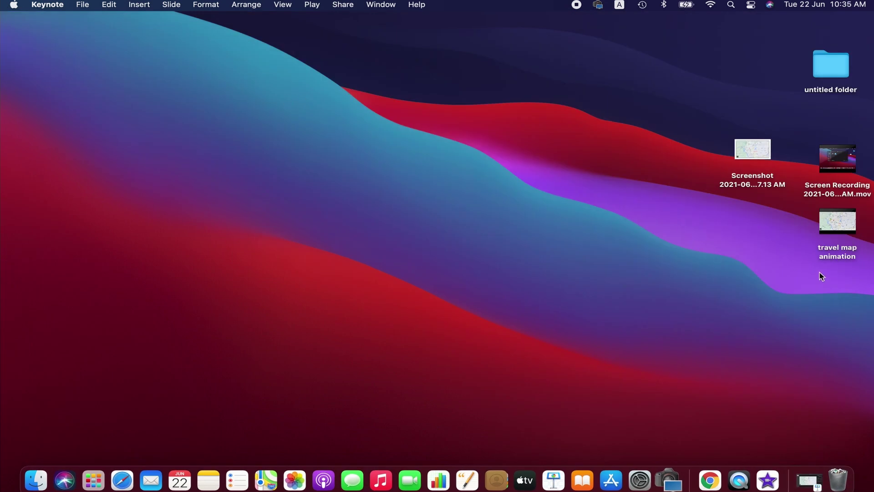
double_click(846, 227)
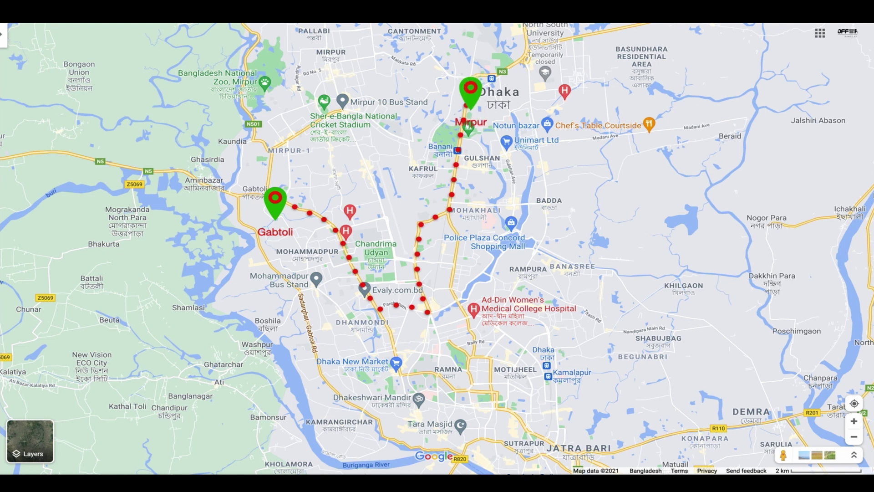
key(Escape)
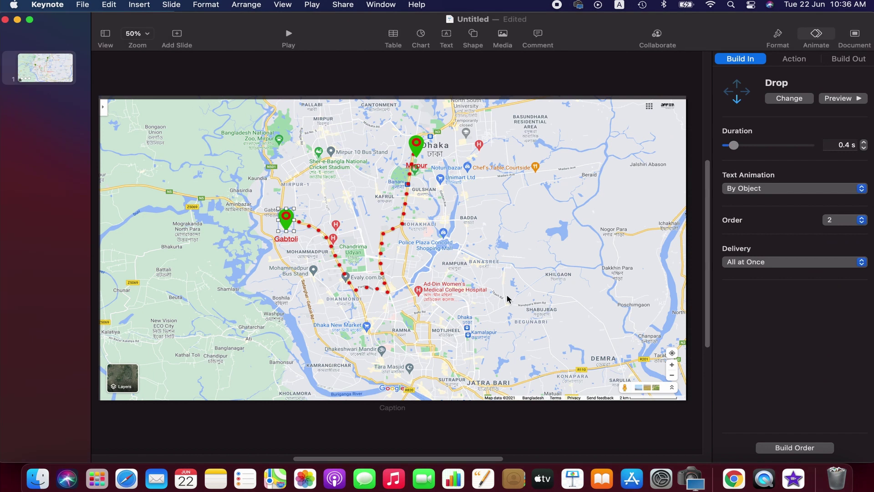